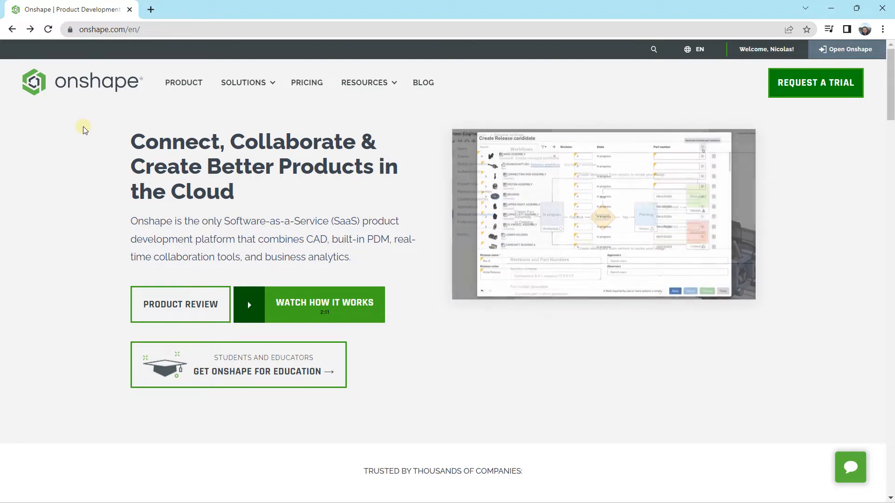
# Open the Onshape plans and pricing page and compare the Enterprise, Professional and Standard plans
pyautogui.scroll(-1, 84, 129)
pyautogui.scroll(-2, 83, 129)
pyautogui.scroll(3, 84, 128)
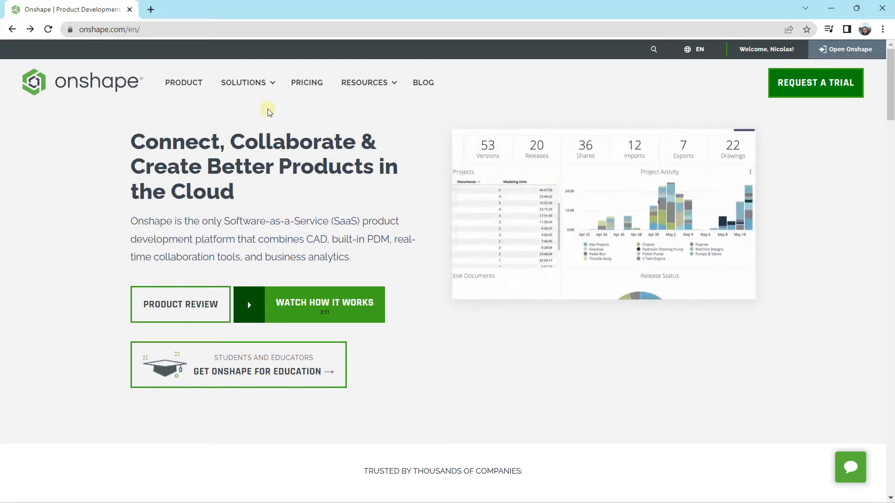
pyautogui.click(303, 85)
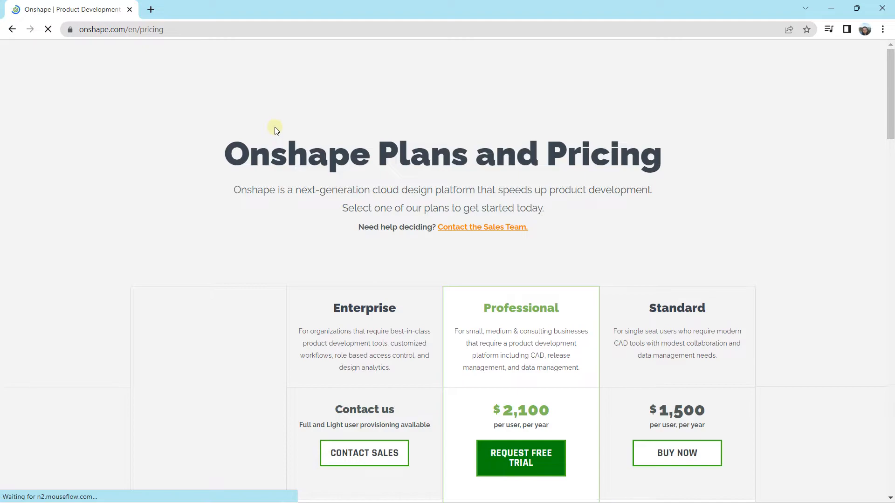
pyautogui.scroll(-2, 530, 169)
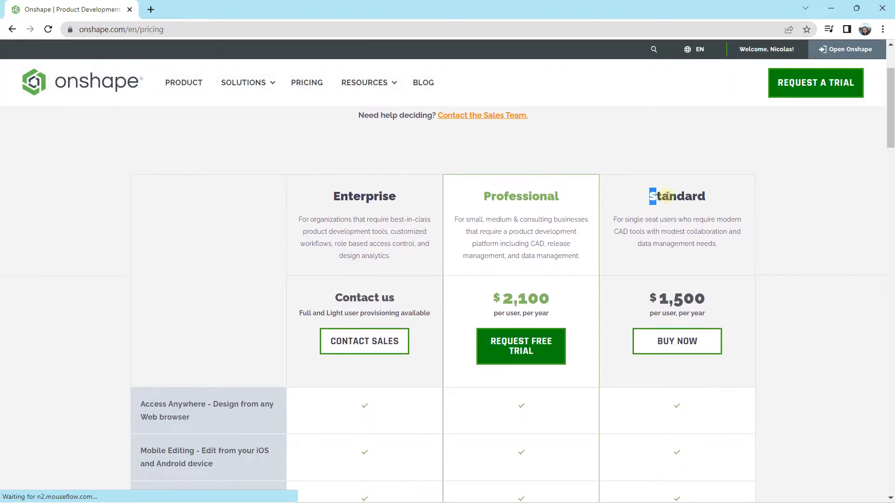
pyautogui.doubleClick(657, 196)
pyautogui.moveTo(483, 193); pyautogui.dragTo(576, 201)
pyautogui.click(147, 178)
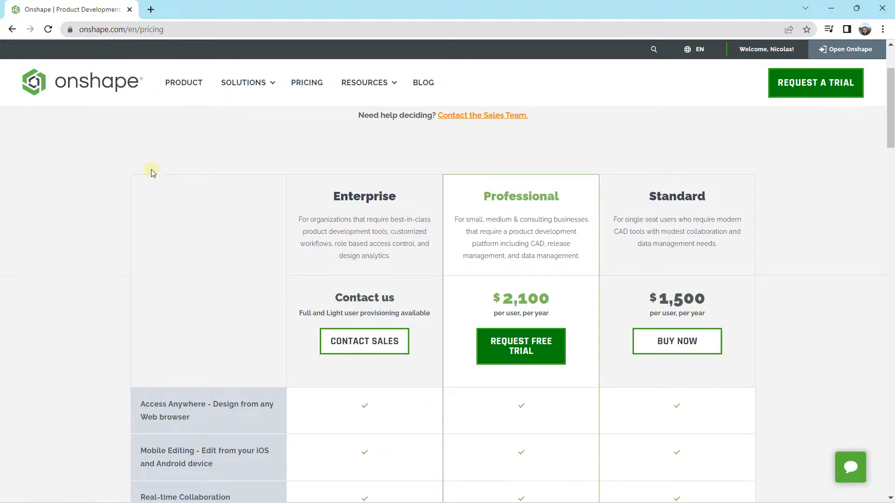
# Examine the plan feature comparison and the free options for Students & Educators and Hobbyists & Makers
pyautogui.scroll(-8, 191, 144)
pyautogui.scroll(-5, 536, 250)
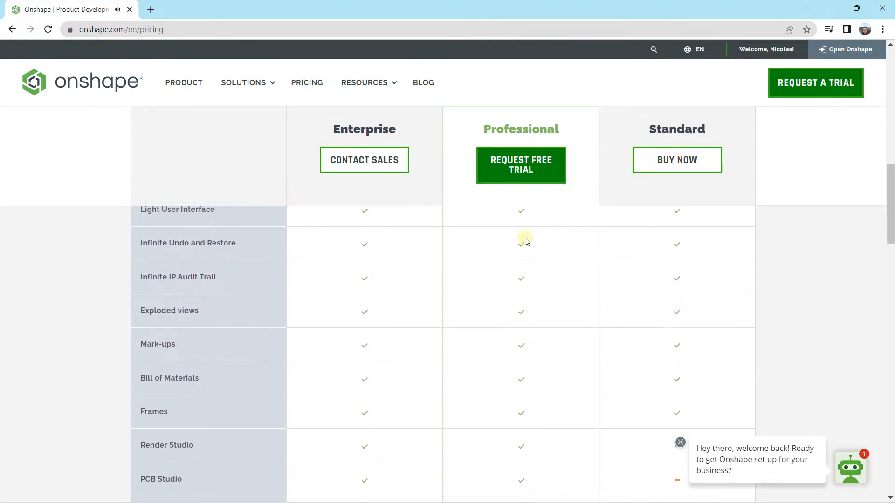
pyautogui.scroll(-13, 525, 240)
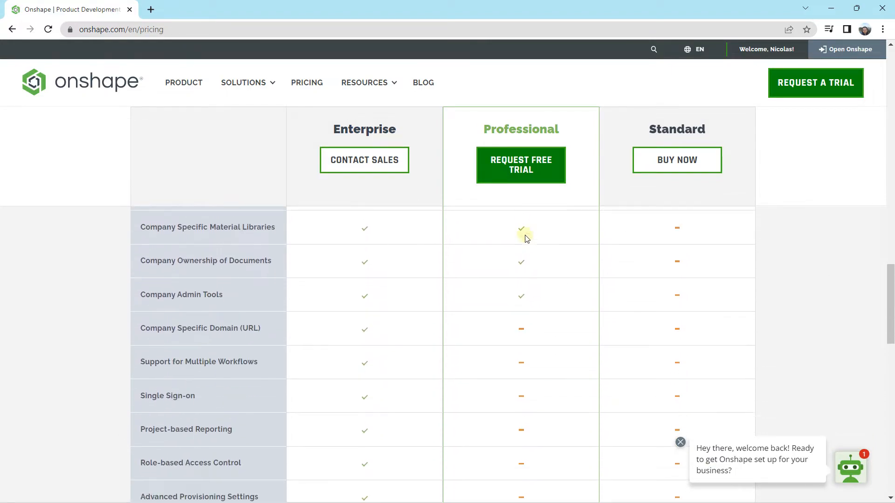
pyautogui.scroll(-8, 526, 239)
pyautogui.scroll(-8, 524, 231)
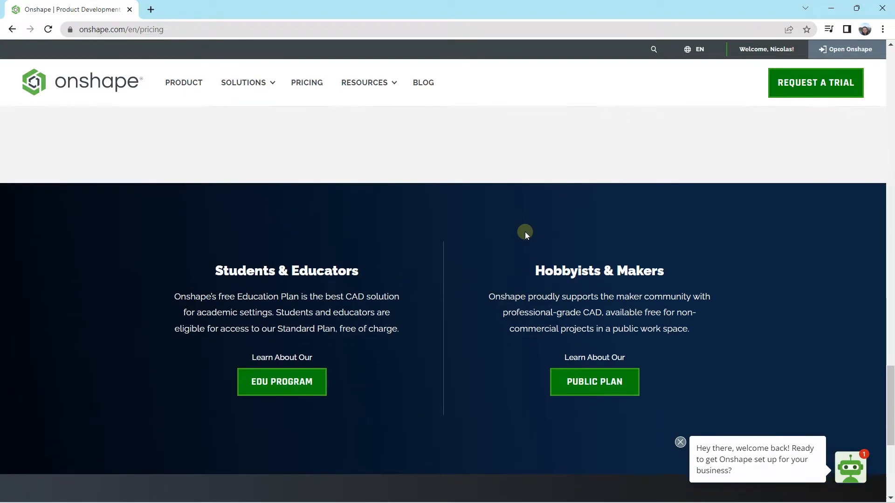
pyautogui.scroll(1, 524, 228)
pyautogui.scroll(-4, 525, 229)
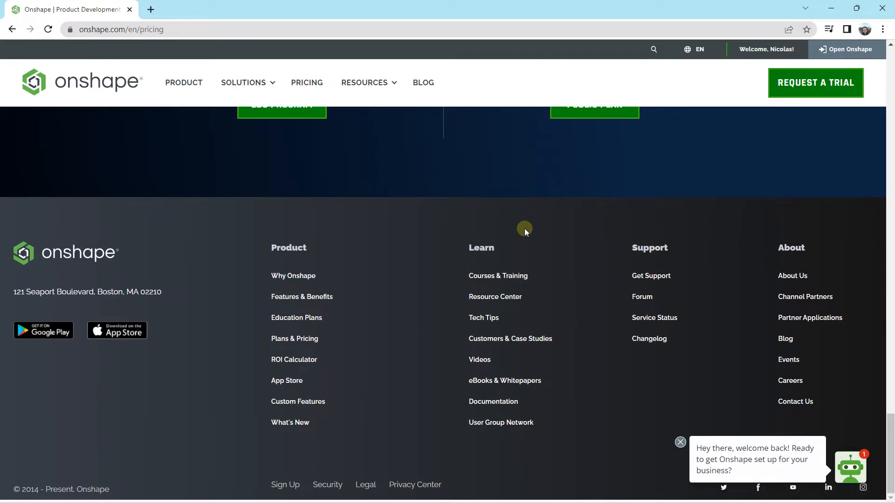
pyautogui.scroll(5, 524, 229)
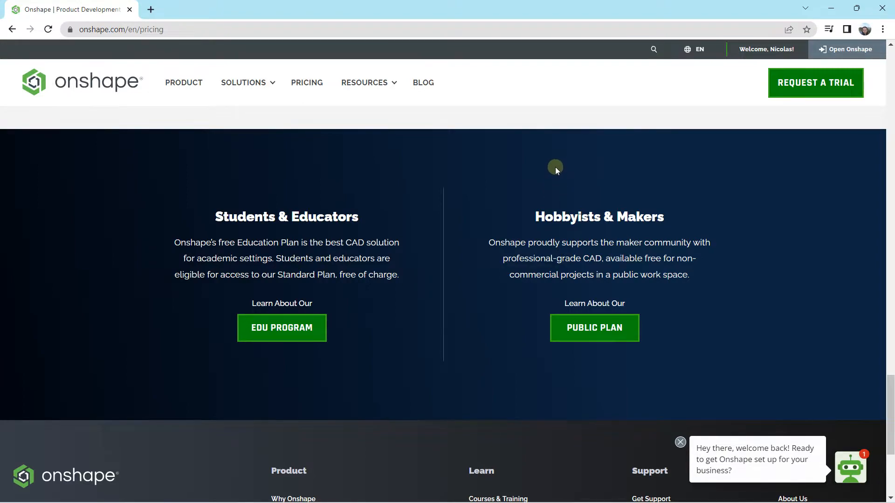
pyautogui.scroll(4, 557, 169)
pyautogui.scroll(12, 557, 171)
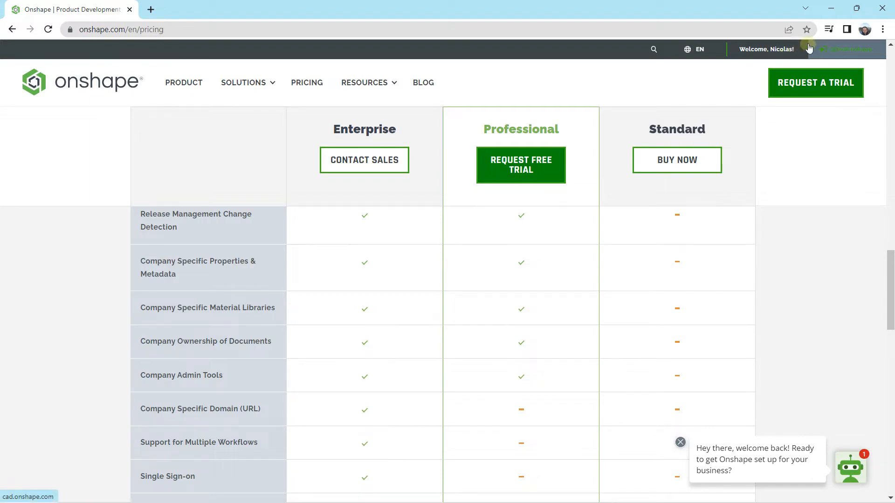
# Open the Onshape application and create a public document named "Document"
pyautogui.click(846, 51)
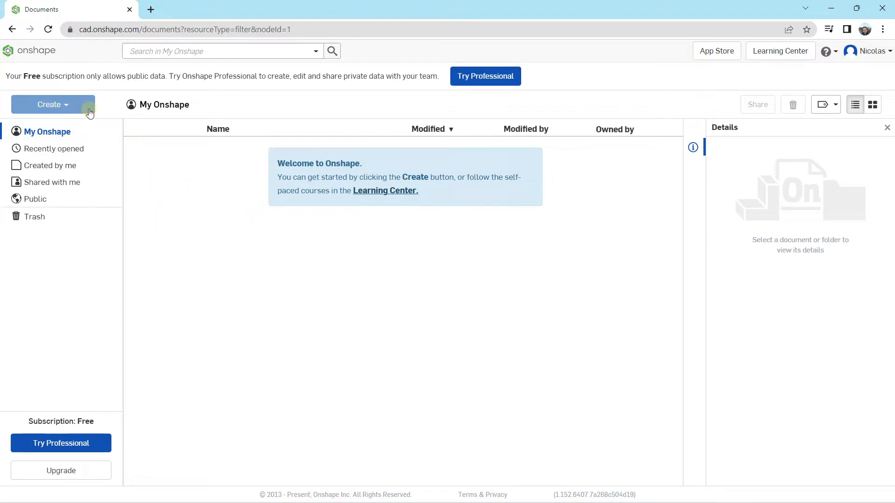
pyautogui.click(67, 107)
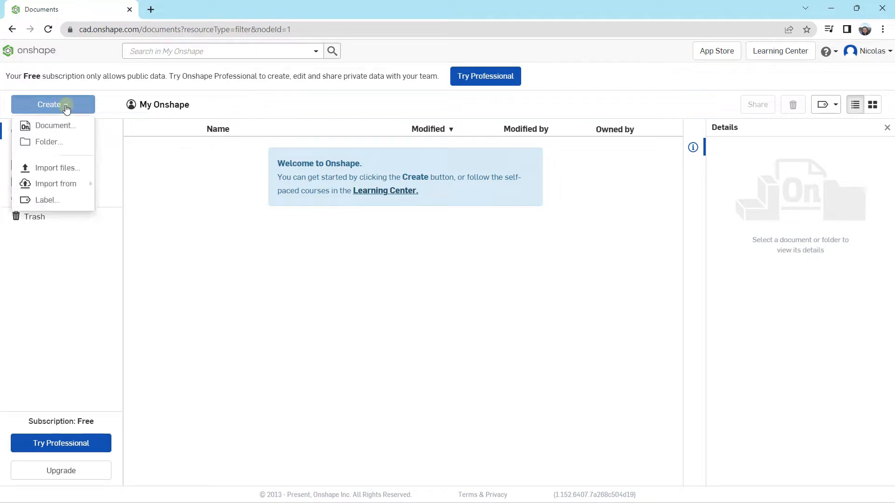
pyautogui.click(44, 131)
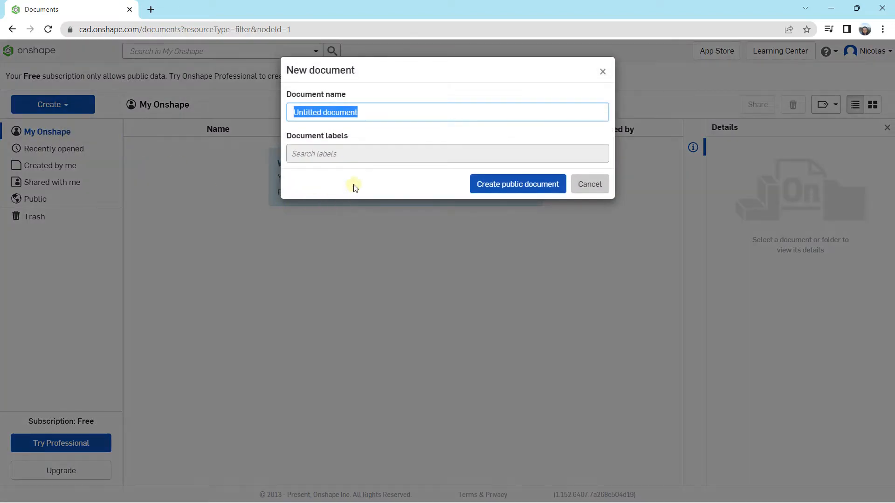
pyautogui.click(379, 112)
pyautogui.moveTo(380, 113); pyautogui.dragTo(268, 118)
pyautogui.write('Docu')
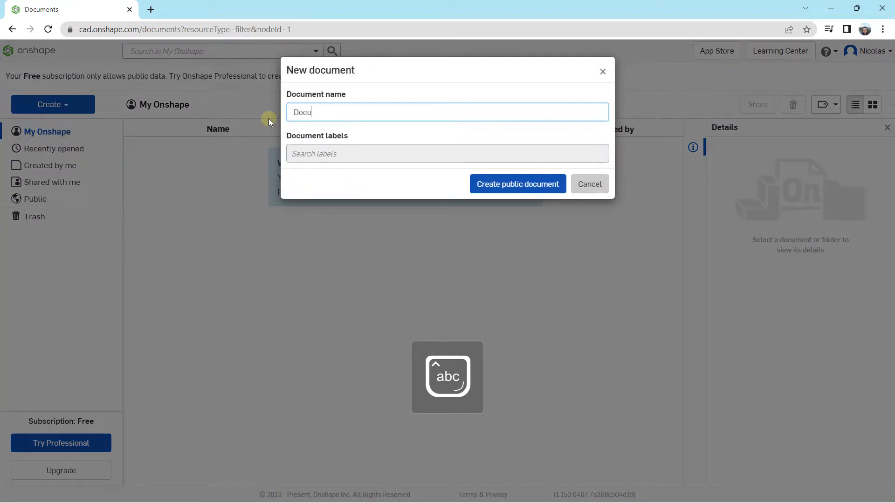
pyautogui.write('ment')
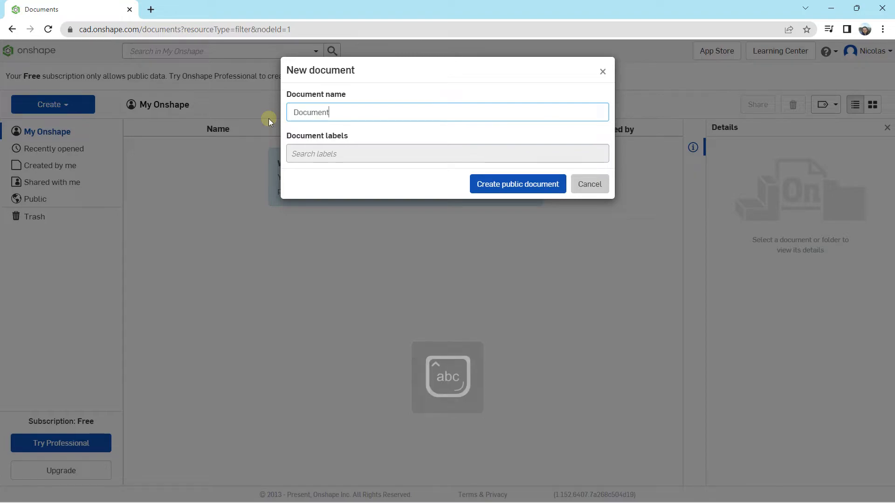
pyautogui.click(512, 184)
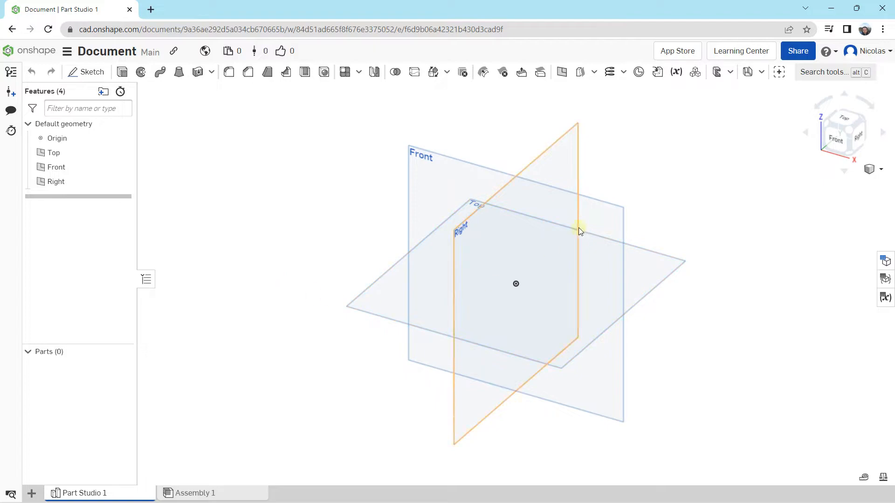
# Inspect the default Front, Right and Top planes by selecting them one at a time, leaving none selected
pyautogui.moveTo(615, 154); pyautogui.dragTo(553, 155, button='right')
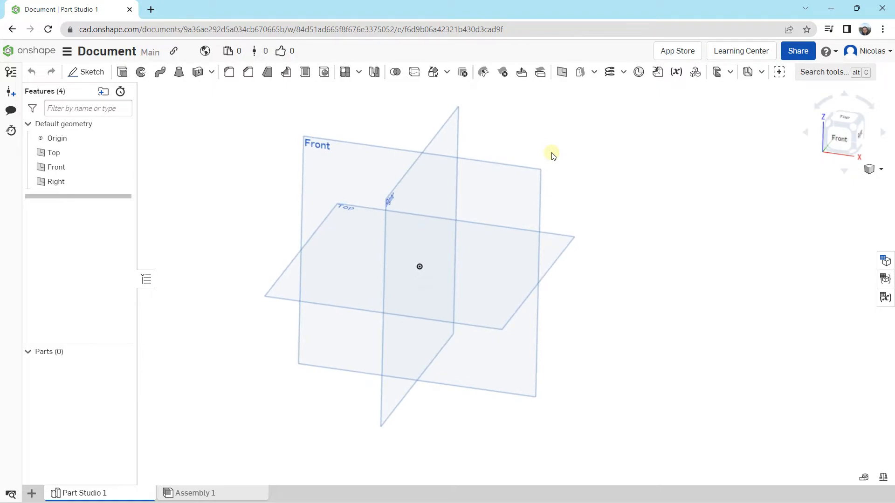
pyautogui.click(311, 177)
pyautogui.click(229, 227)
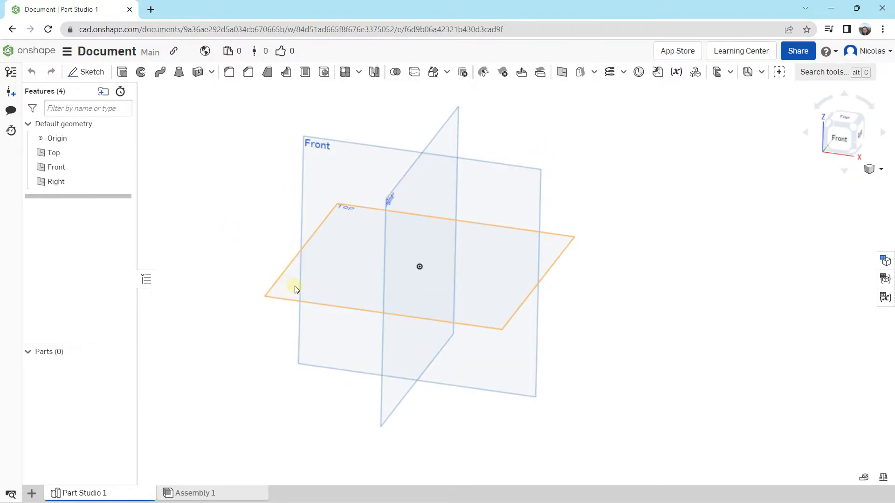
pyautogui.click(403, 195)
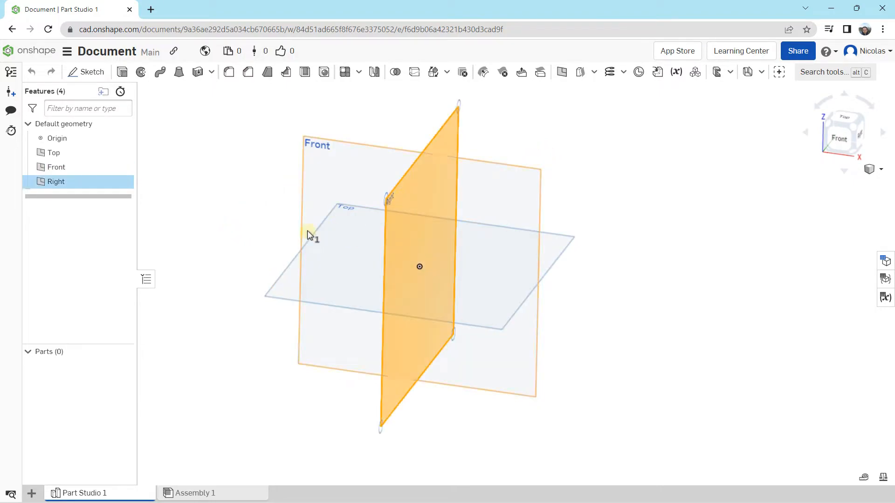
pyautogui.click(264, 231)
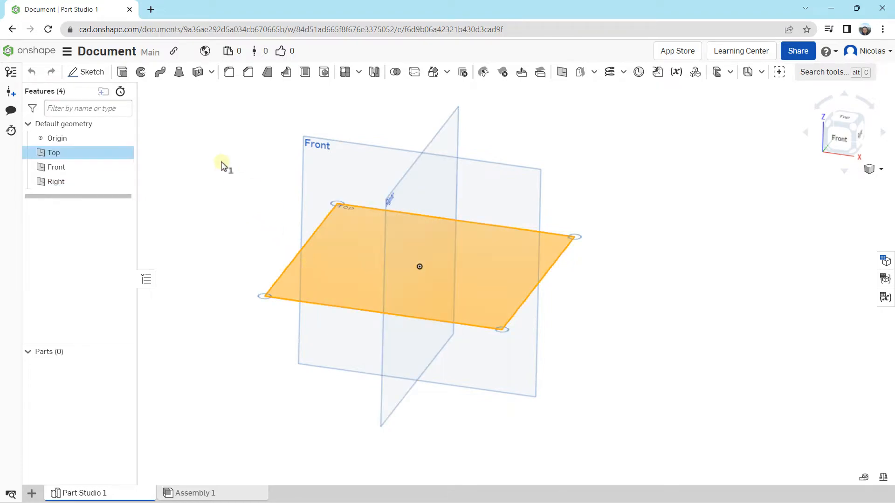
pyautogui.click(214, 149)
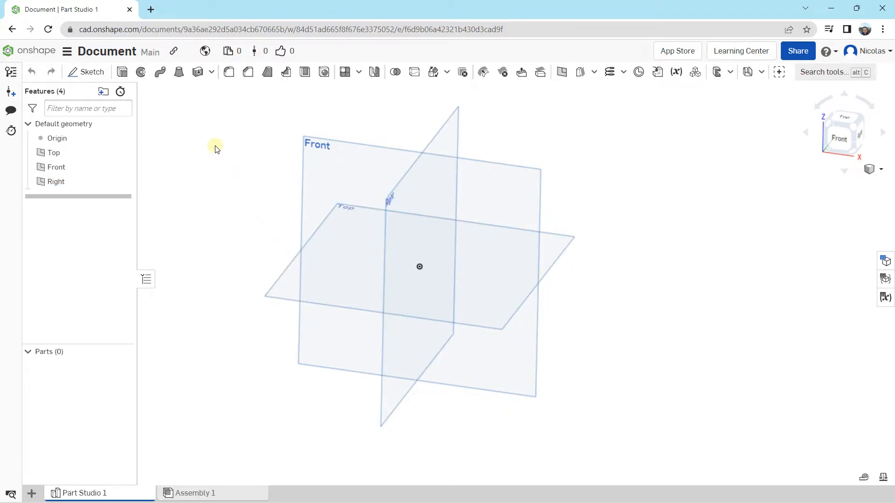
# Examine the default planes in the front view, from the sides, with the view rolled, and from an oblique angle
pyautogui.click(839, 140)
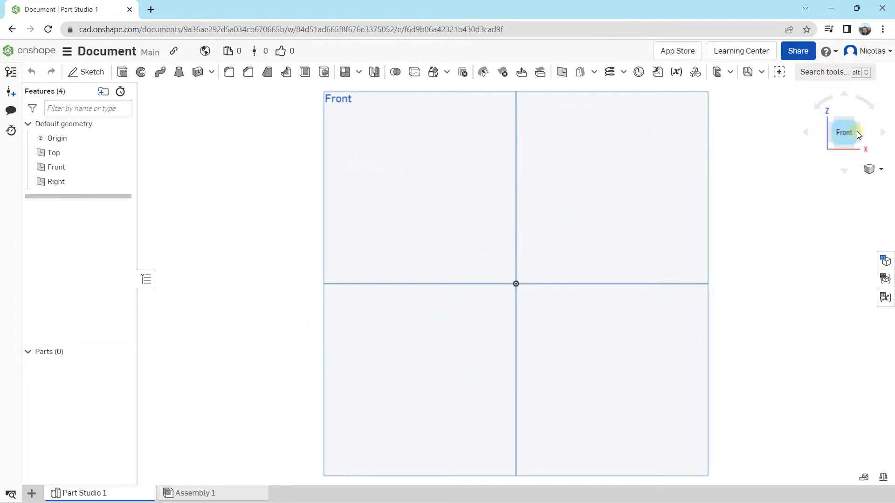
pyautogui.click(883, 133)
pyautogui.click(807, 134)
pyautogui.click(807, 134)
pyautogui.click(806, 133)
pyautogui.click(807, 133)
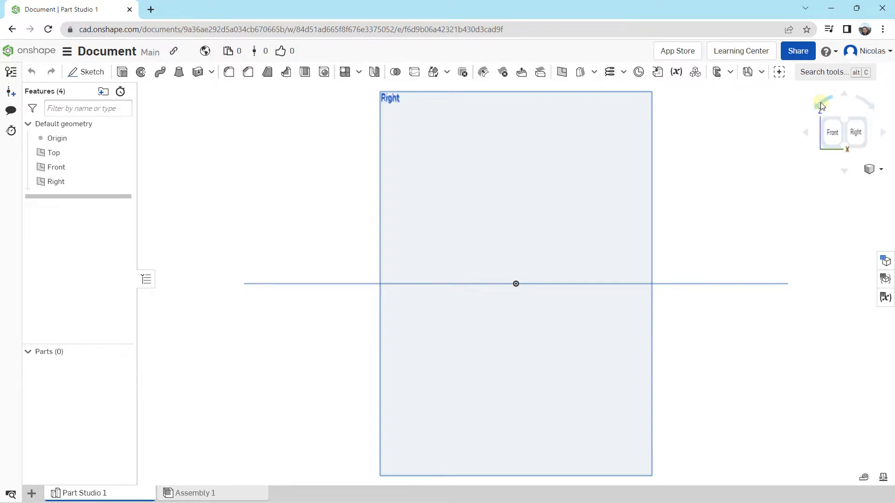
pyautogui.click(821, 104)
pyautogui.click(820, 104)
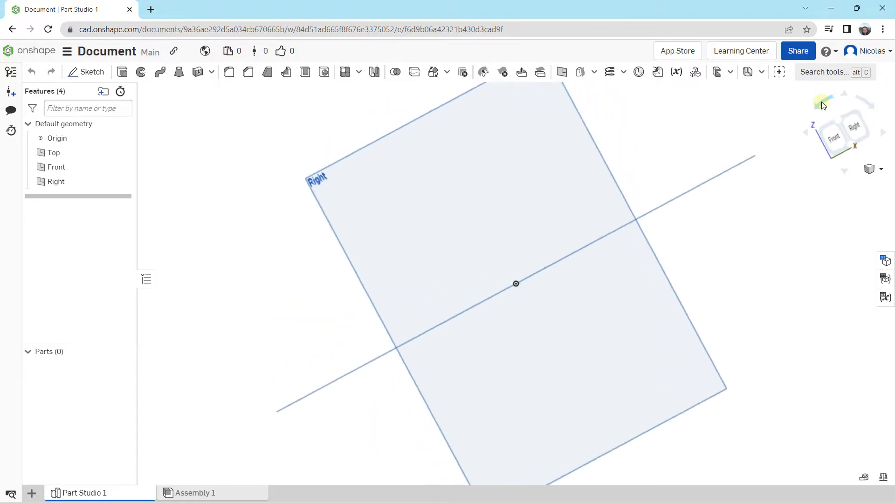
pyautogui.click(834, 141)
pyautogui.moveTo(451, 207); pyautogui.dragTo(379, 220, button='right')
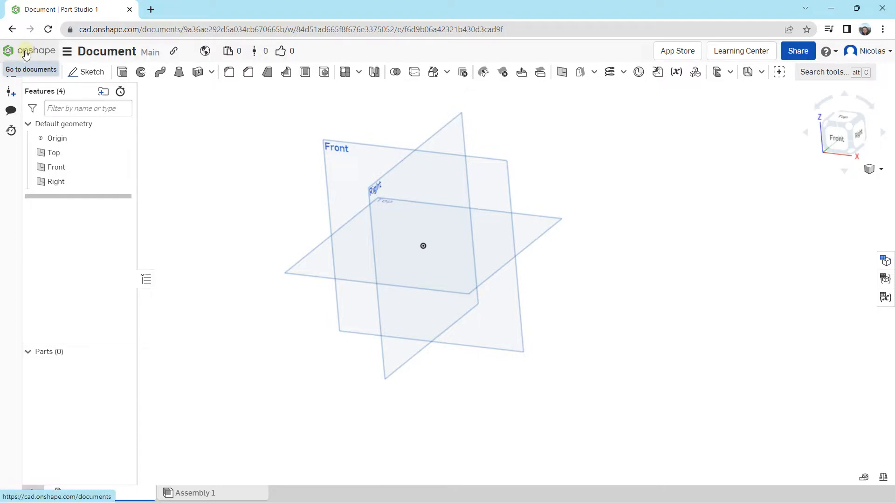
# Review the workspace units and the available default length units, keeping Millimeter as the length unit
pyautogui.click(68, 52)
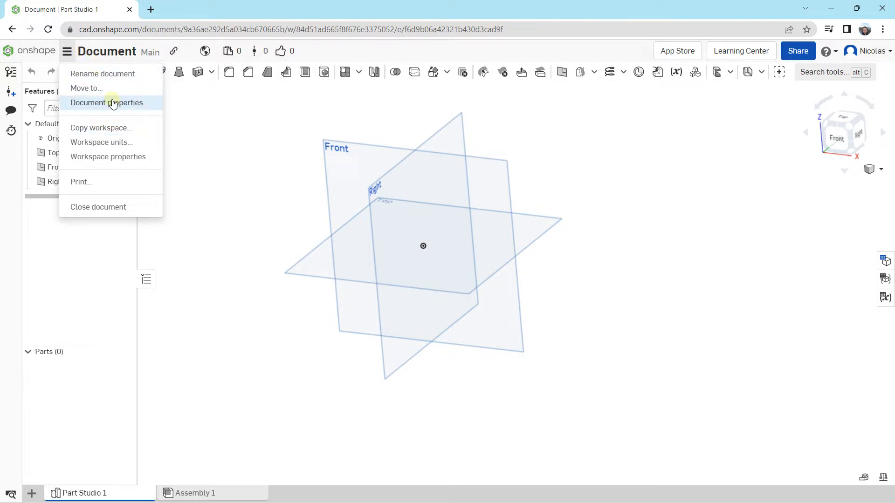
pyautogui.click(105, 148)
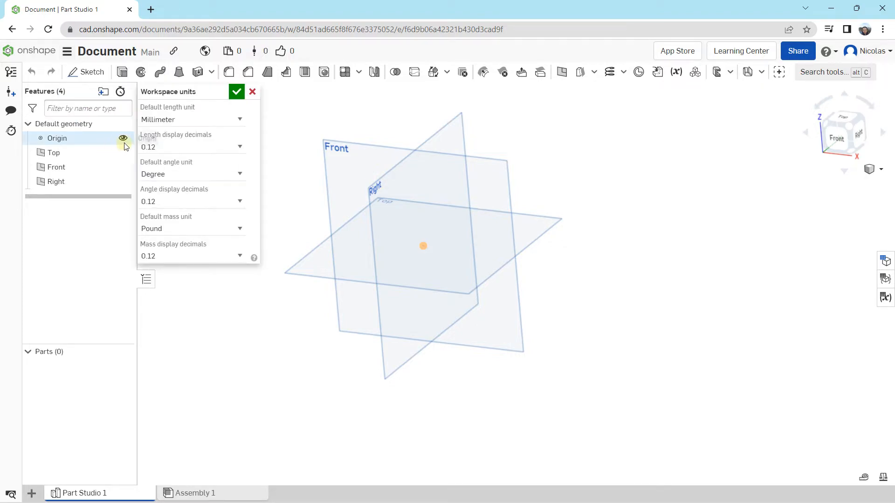
pyautogui.click(166, 119)
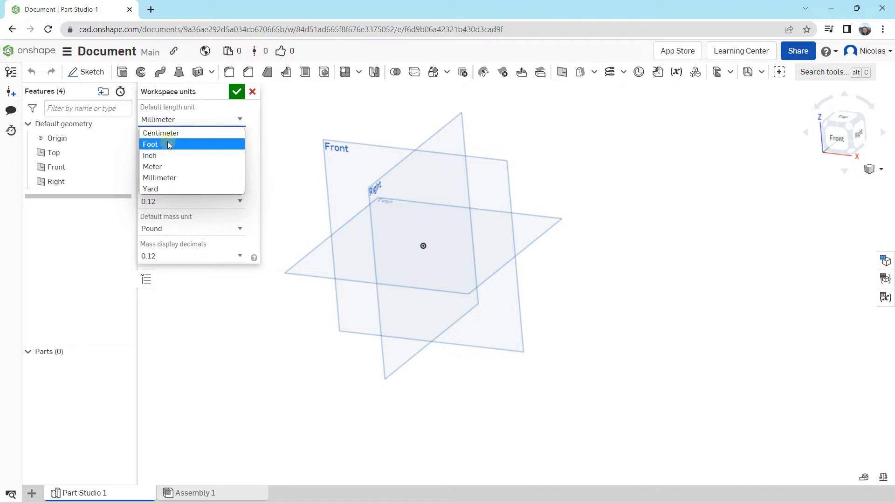
pyautogui.click(211, 110)
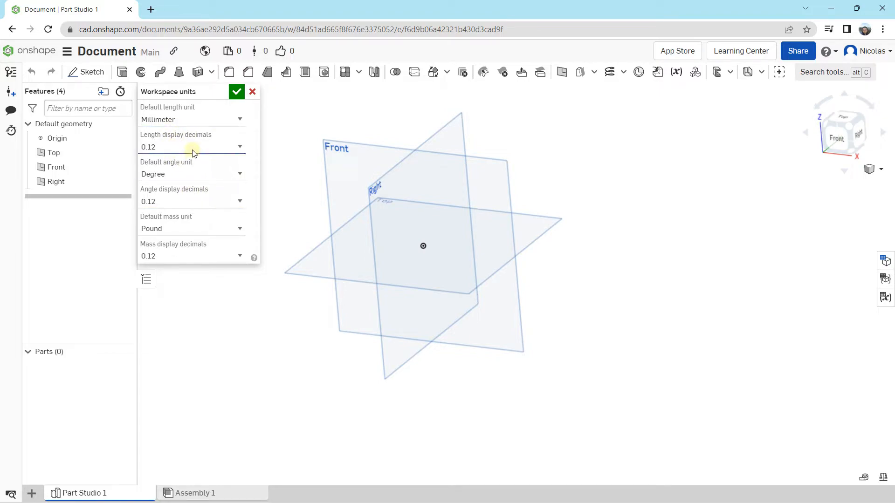
pyautogui.click(237, 92)
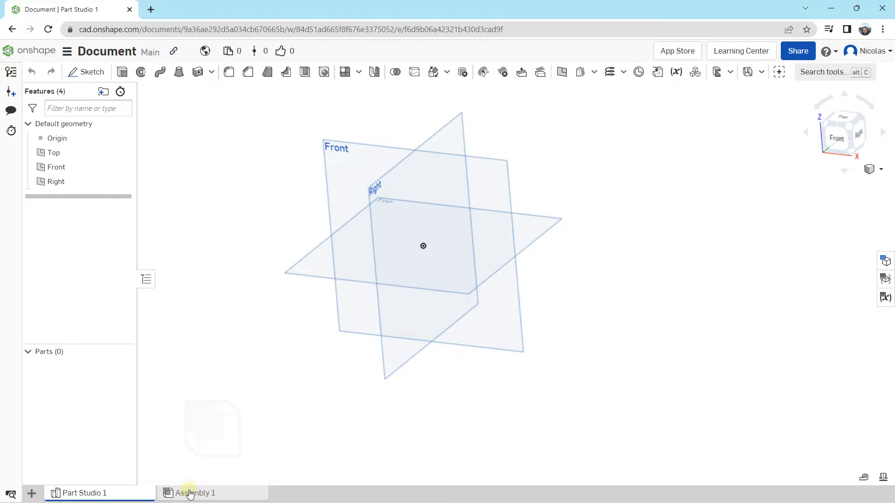
# Review the element types that can be added to the document, including the Applications options
pyautogui.click(32, 494)
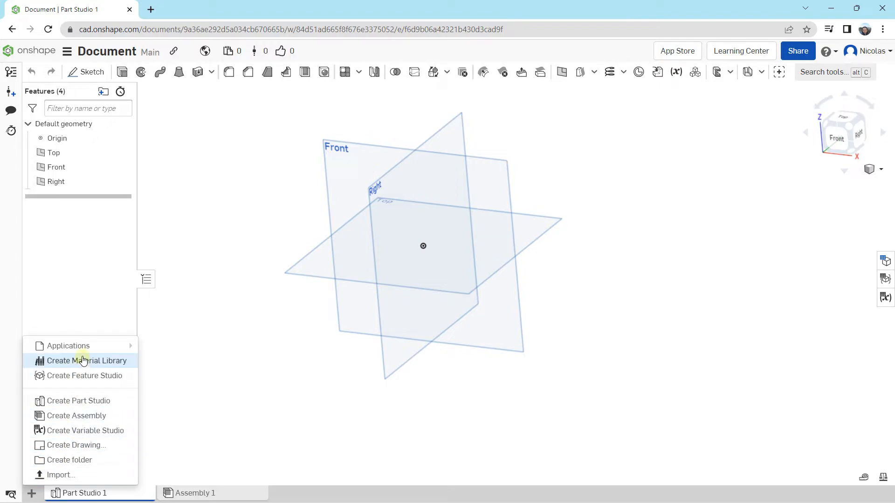
pyautogui.moveTo(82, 352)
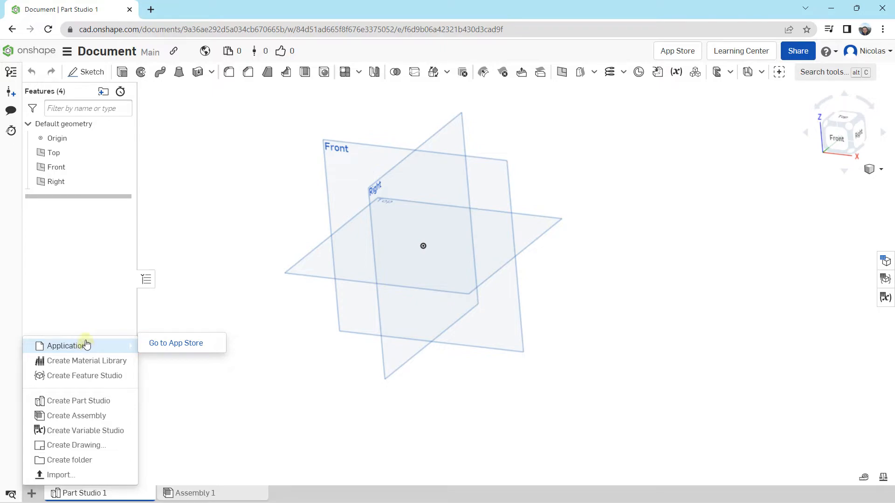
pyautogui.moveTo(193, 193); pyautogui.dragTo(195, 215, button='middle')
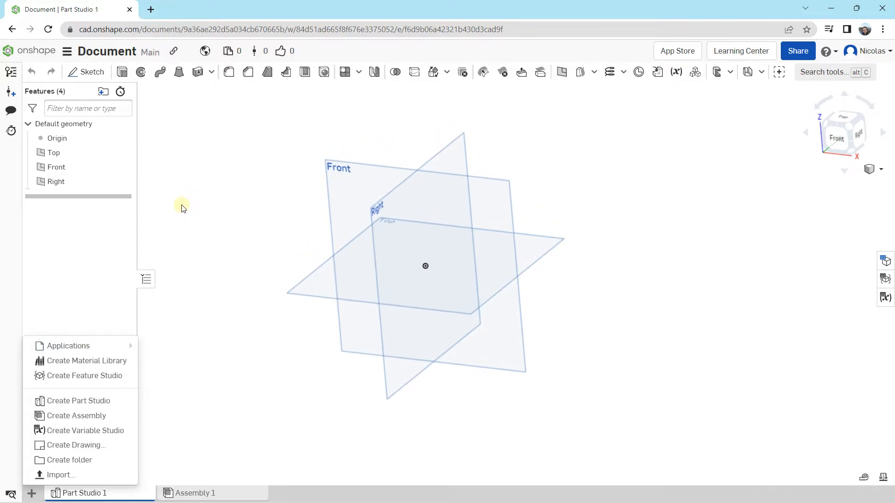
# Collapse the feature list and expand it again beside the default planes
pyautogui.click(146, 279)
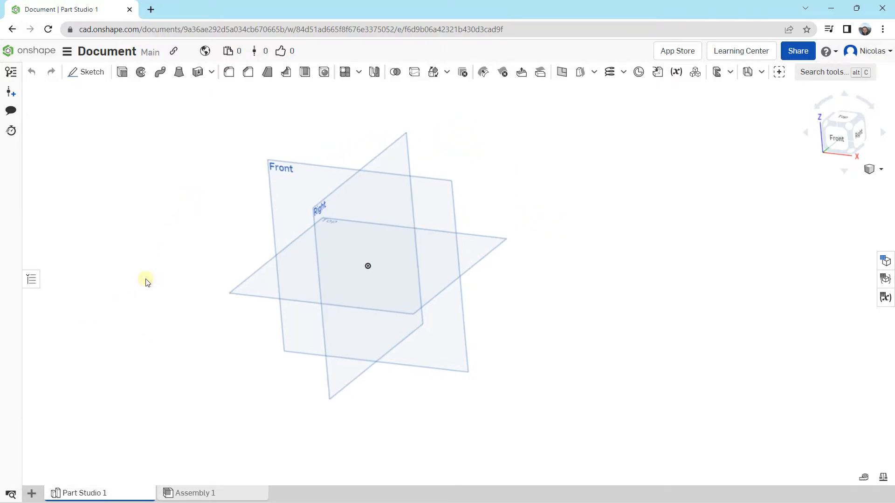
pyautogui.click(29, 281)
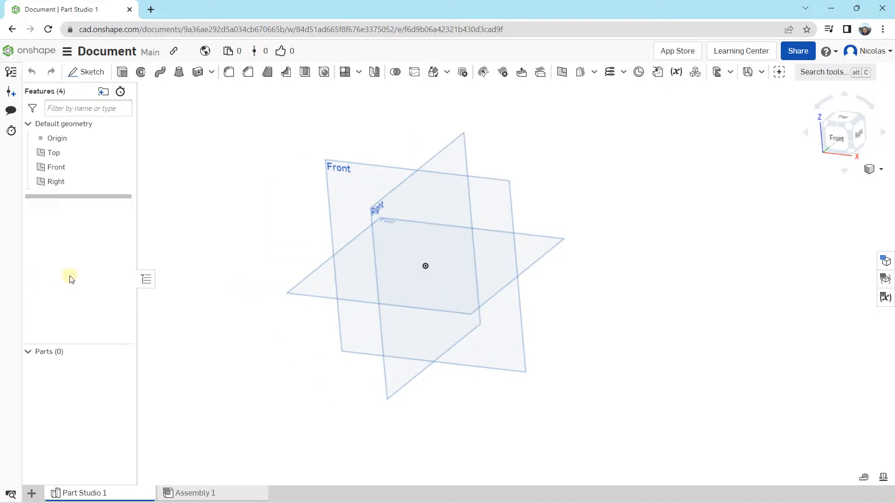
pyautogui.moveTo(253, 188); pyautogui.dragTo(294, 210, button='right')
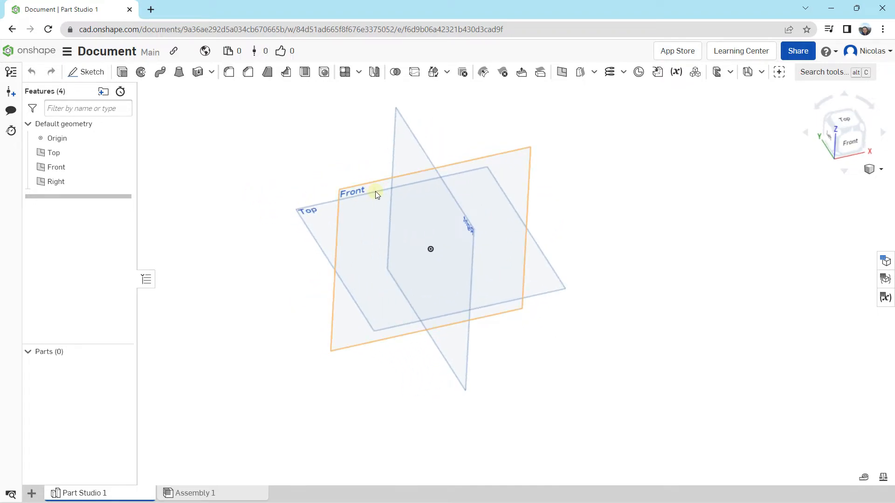
# Start a new sketch on the Top plane and orient the view to look straight at it from above
pyautogui.scroll(3, 375, 192)
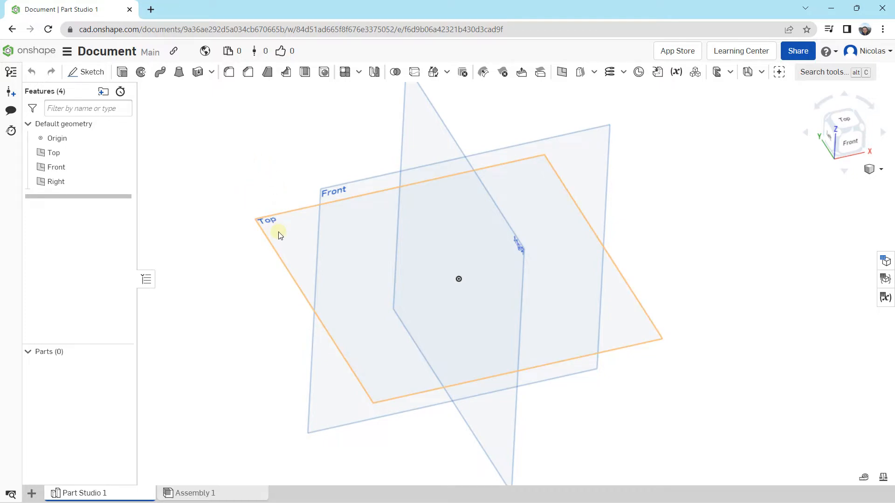
pyautogui.click(278, 231)
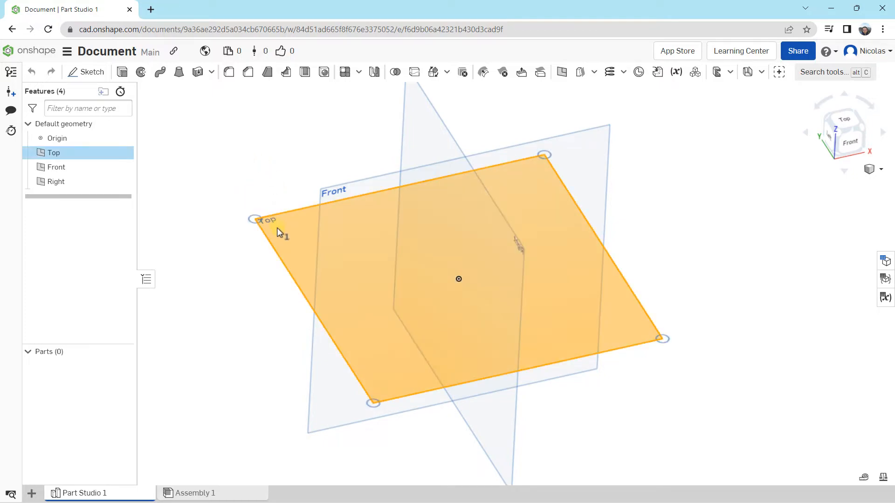
pyautogui.click(94, 75)
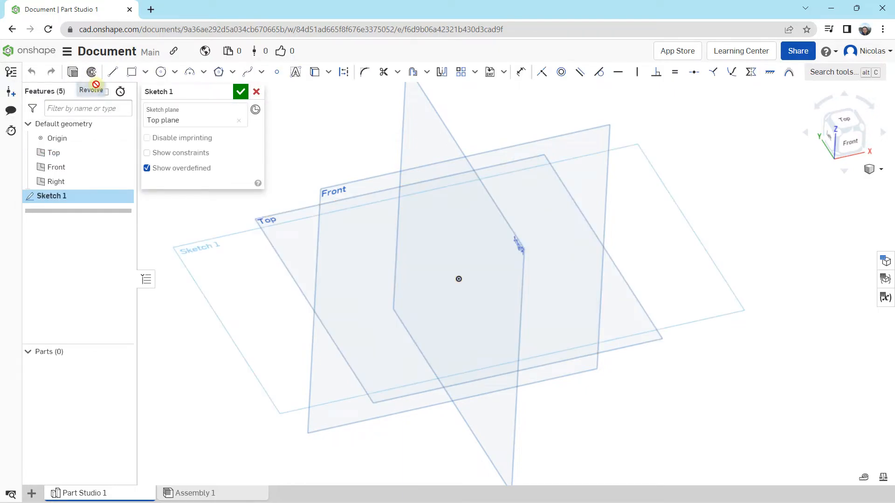
pyautogui.moveTo(285, 273)
pyautogui.mouseDown(button='right')
pyautogui.moveTo(313, 242)
pyautogui.moveTo(310, 266)
pyautogui.moveTo(208, 279)
pyautogui.mouseUp(button='right')
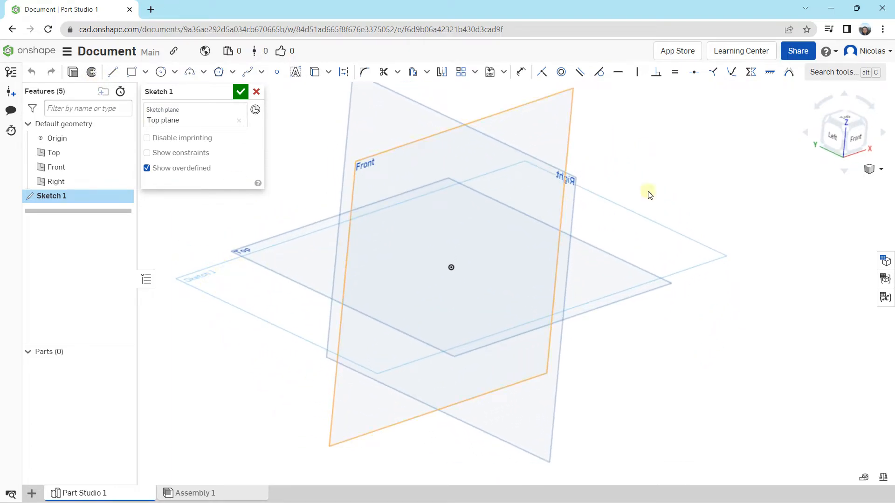
pyautogui.click(846, 119)
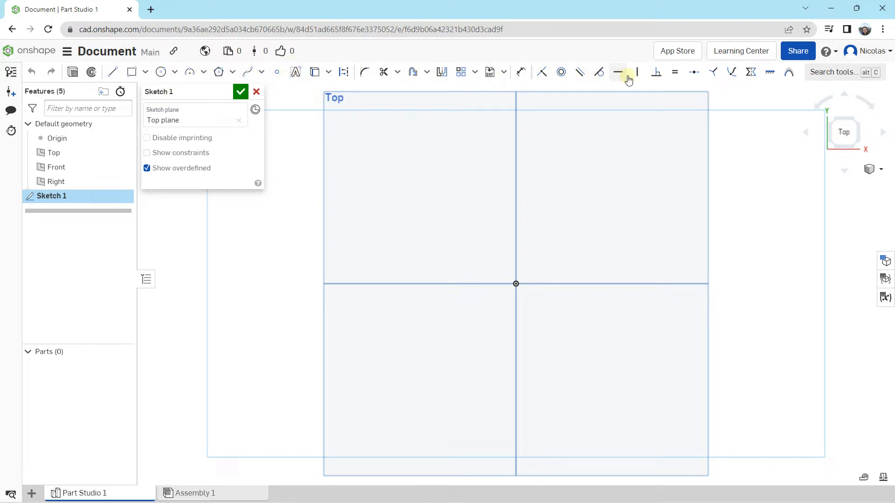
pyautogui.scroll(-3, 563, 249)
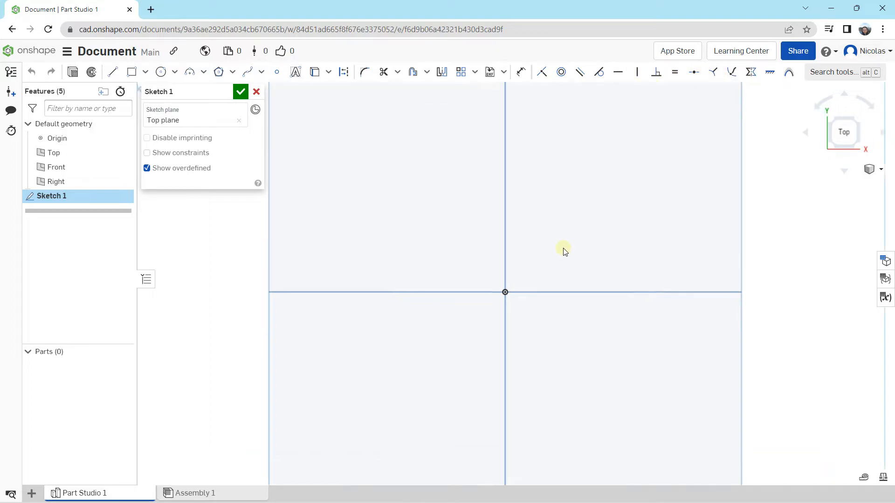
# Draw a center point rectangle from the origin, about 83 mm wide and 63 mm high
pyautogui.click(145, 72)
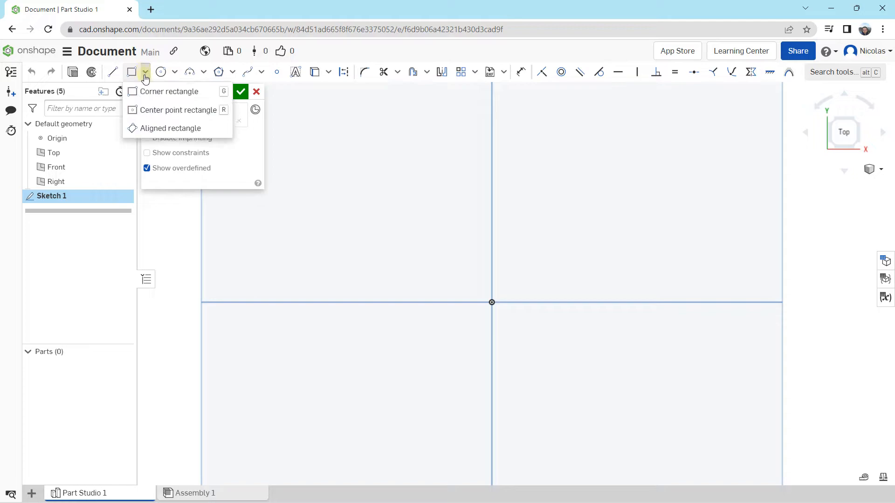
pyautogui.click(155, 112)
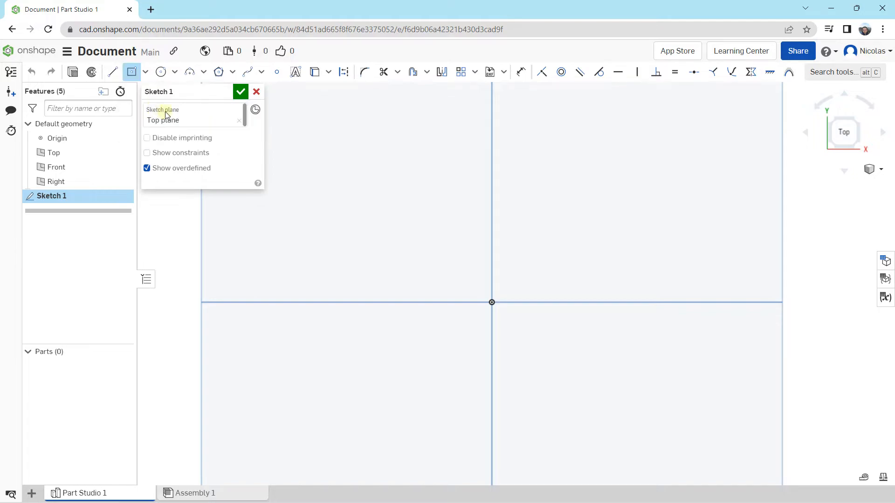
pyautogui.click(492, 301)
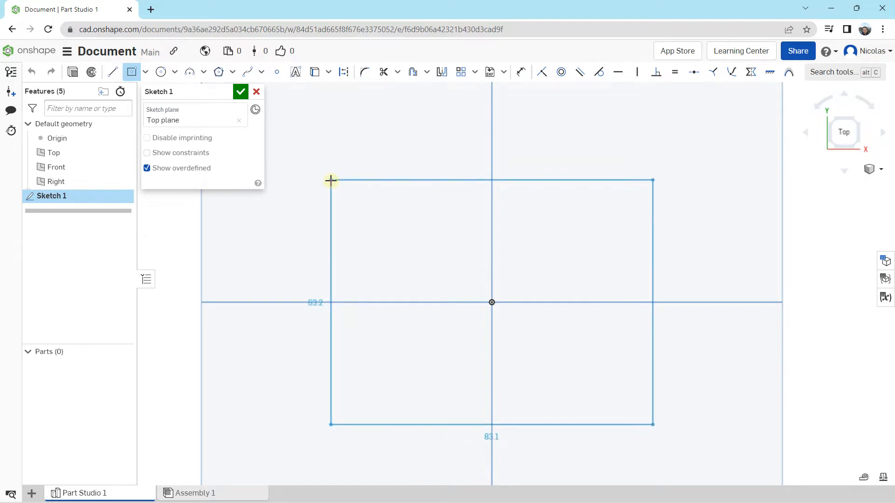
pyautogui.click(330, 180)
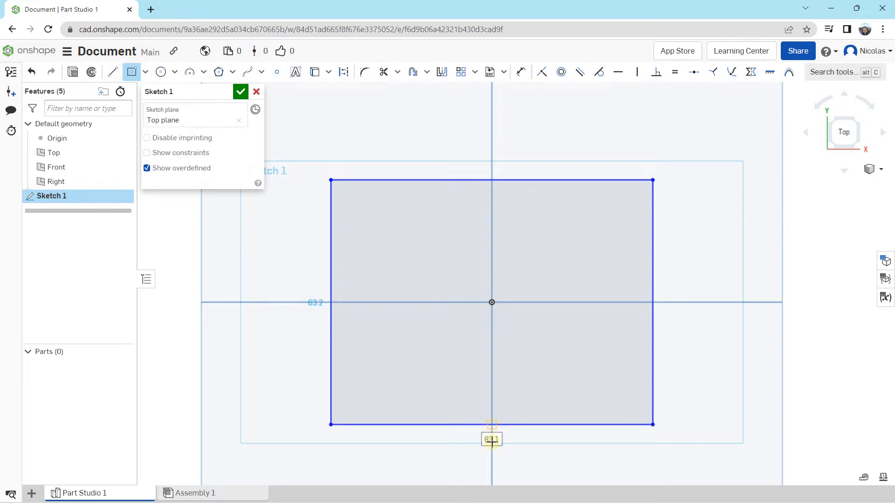
# Set the rectangle's width to 100 mm and its height to 60 mm
pyautogui.write('100')
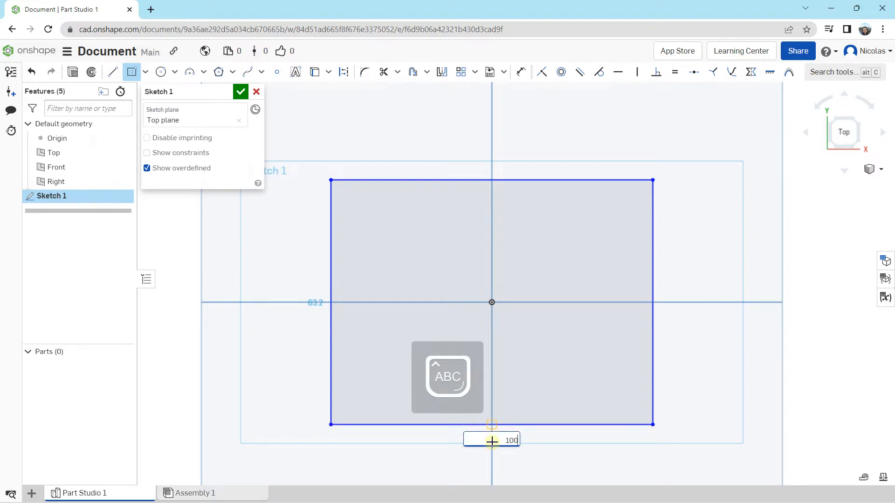
pyautogui.press('Return')
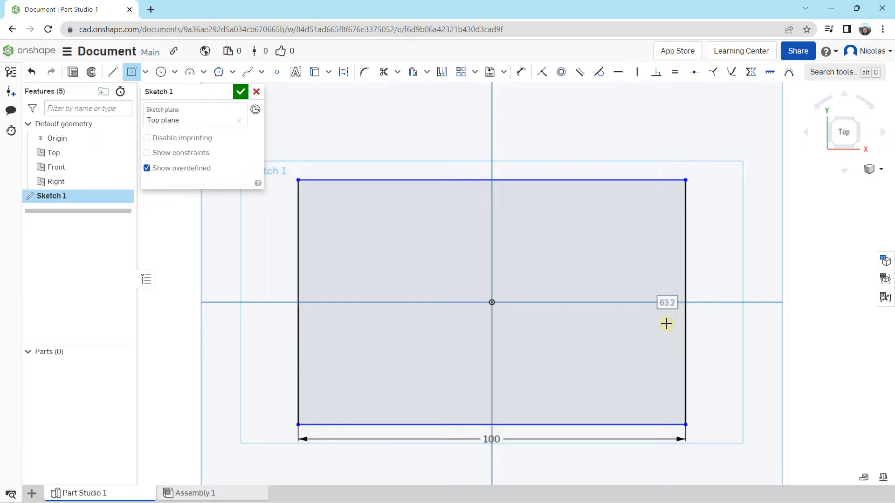
pyautogui.write('6')
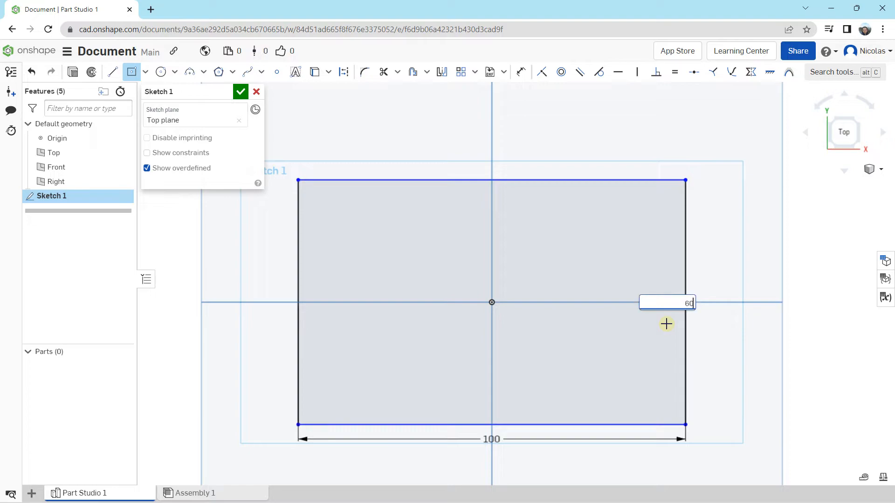
pyautogui.write('0')
pyautogui.press('Return')
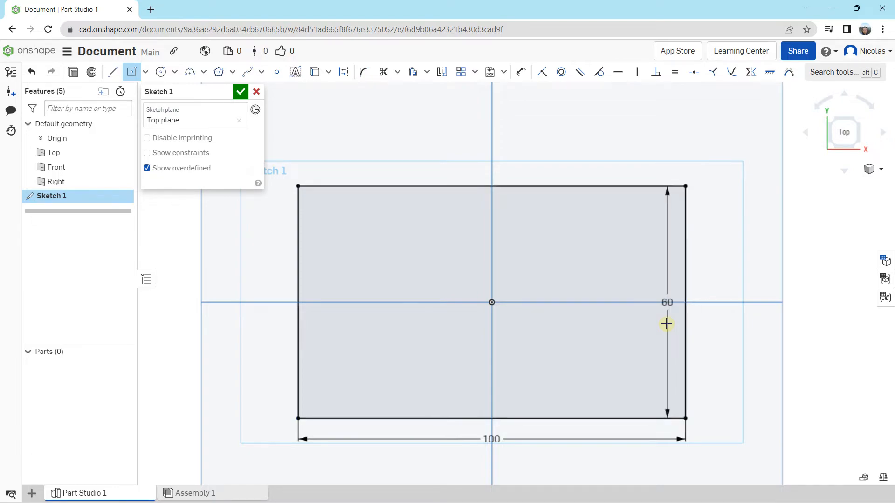
# Draw three connected lines above the rectangle as a downward-open U shape, about 46 mm wide and 22 mm high
pyautogui.scroll(-2, 639, 327)
pyautogui.scroll(3, 463, 233)
pyautogui.scroll(-3, 441, 225)
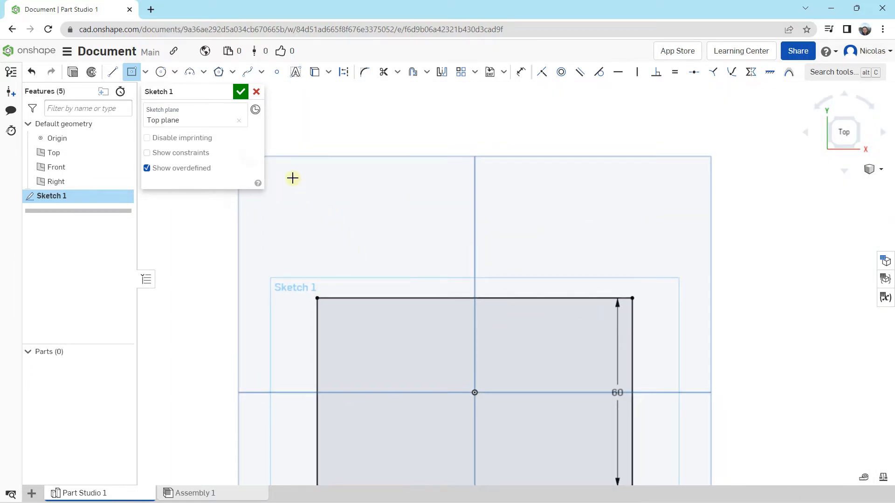
pyautogui.click(112, 72)
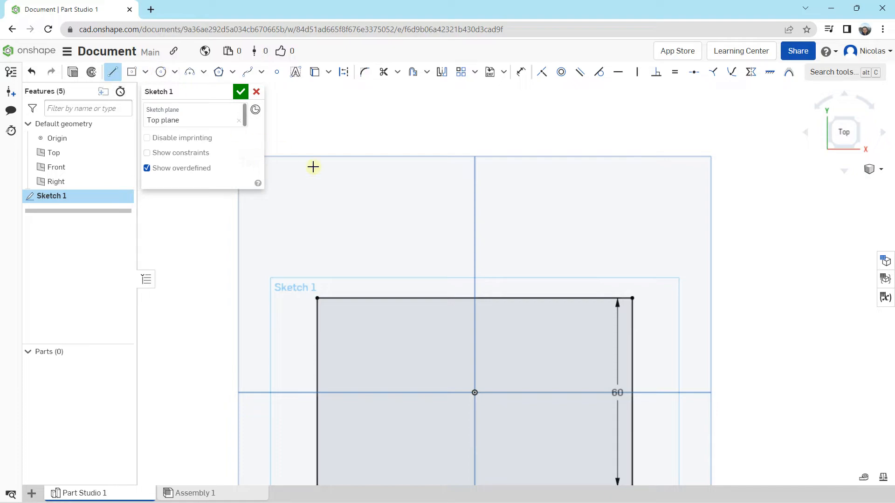
pyautogui.scroll(1, 384, 205)
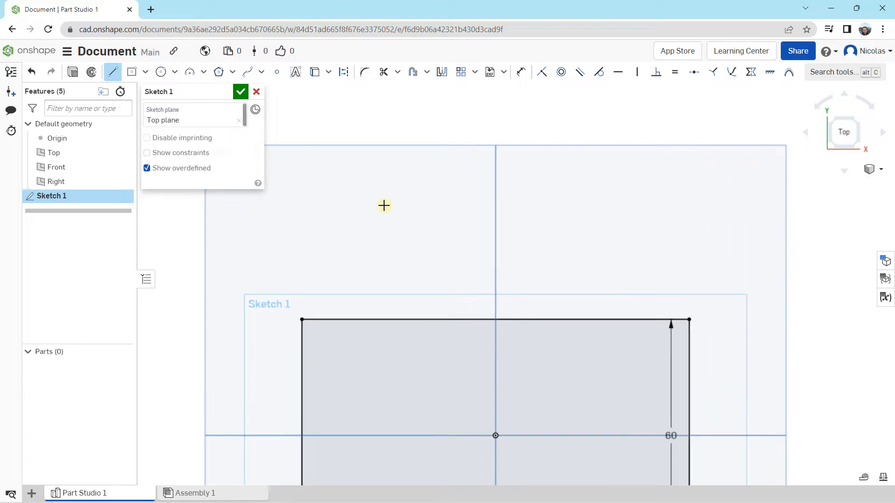
pyautogui.click(421, 267)
pyautogui.press('Escape')
pyautogui.click(421, 178)
pyautogui.click(600, 180)
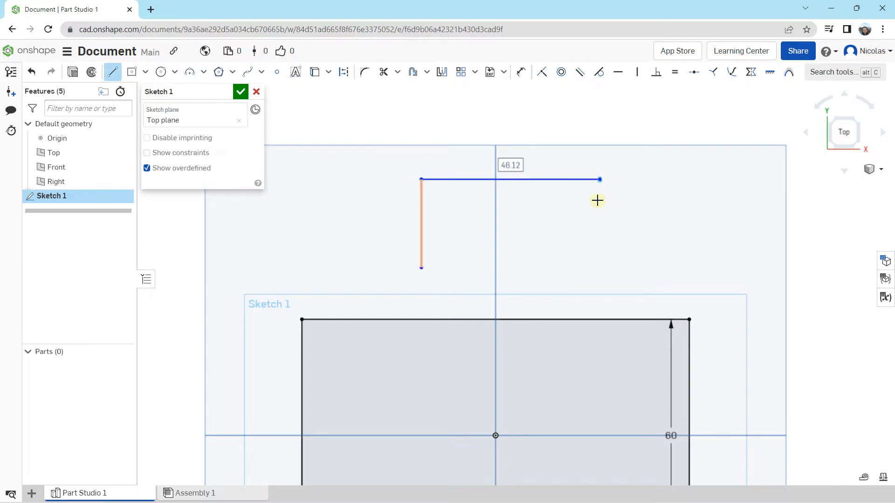
pyautogui.click(599, 264)
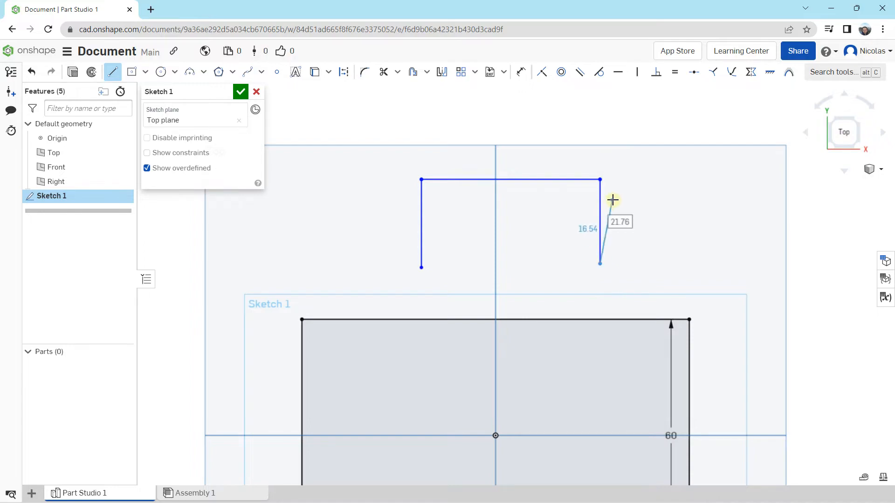
pyautogui.press('Escape')
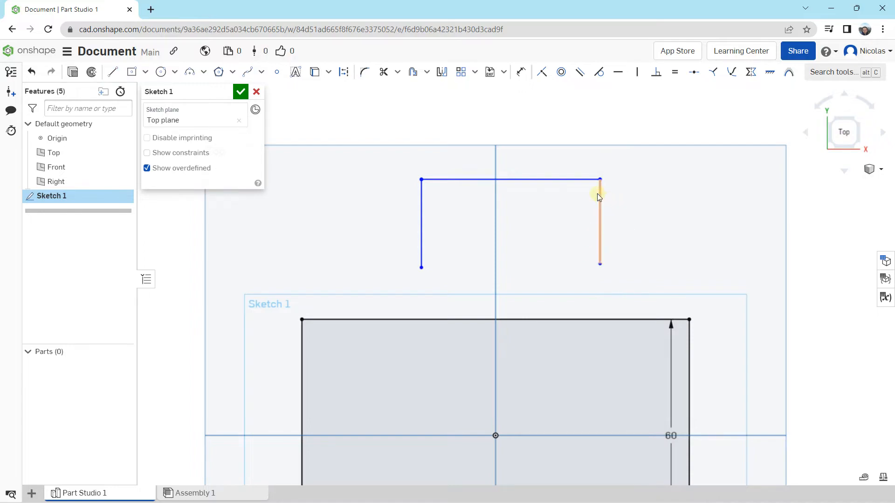
# Make the open shape's two upper corners symmetric about the vertical centre plane, and pull one corner inward to a width of about 28 mm
pyautogui.click(749, 72)
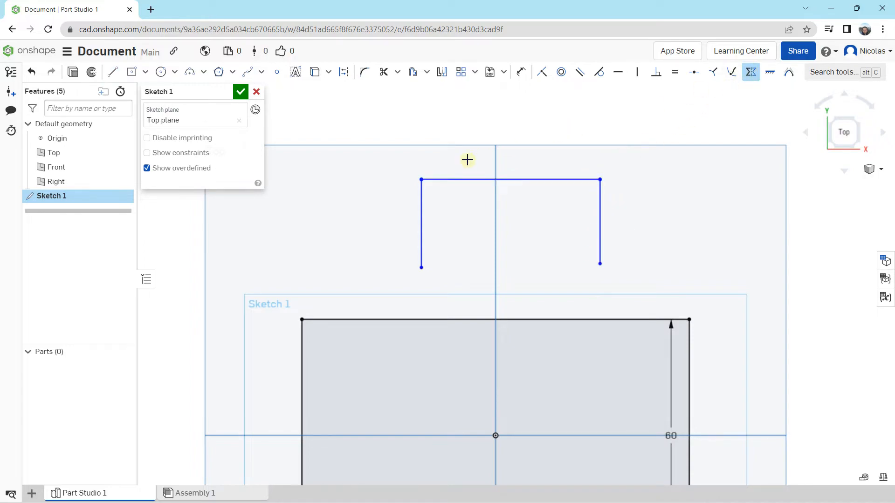
pyautogui.click(421, 179)
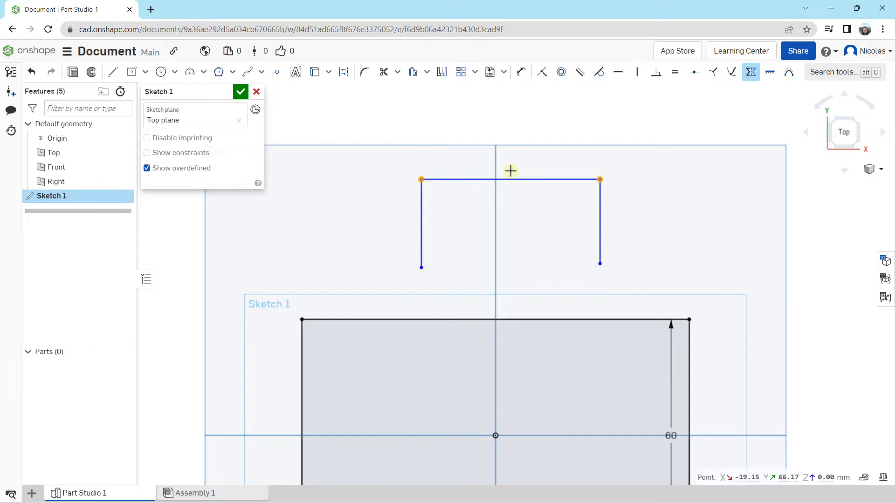
pyautogui.click(495, 163)
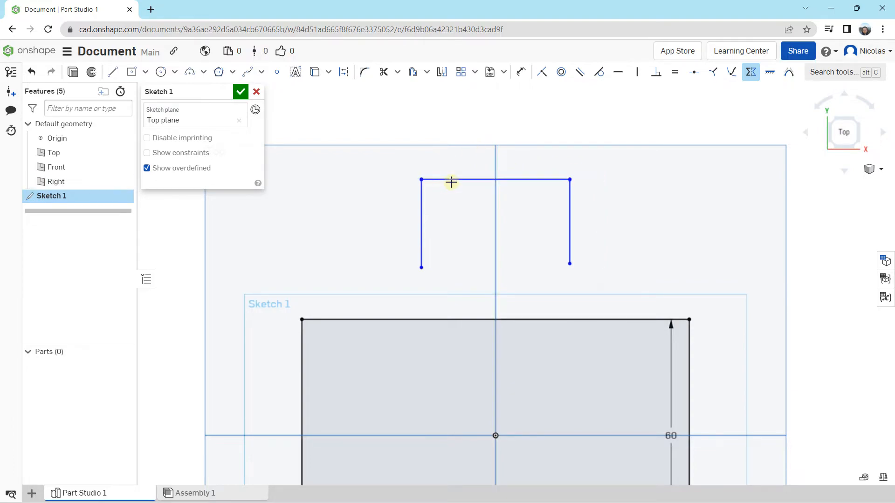
pyautogui.press('Escape')
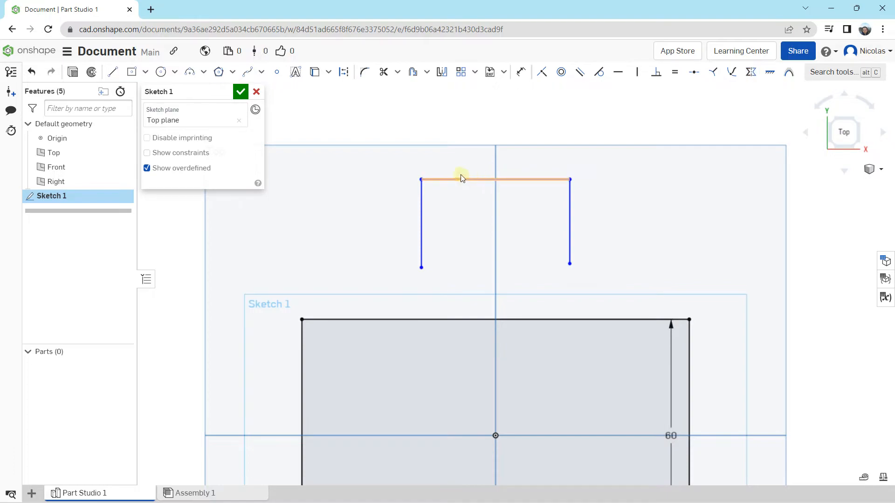
pyautogui.moveTo(421, 181)
pyautogui.mouseDown()
pyautogui.moveTo(390, 175)
pyautogui.moveTo(386, 144)
pyautogui.moveTo(461, 181)
pyautogui.moveTo(379, 162)
pyautogui.moveTo(485, 181)
pyautogui.moveTo(415, 186)
pyautogui.moveTo(454, 178)
pyautogui.moveTo(442, 184)
pyautogui.mouseUp()
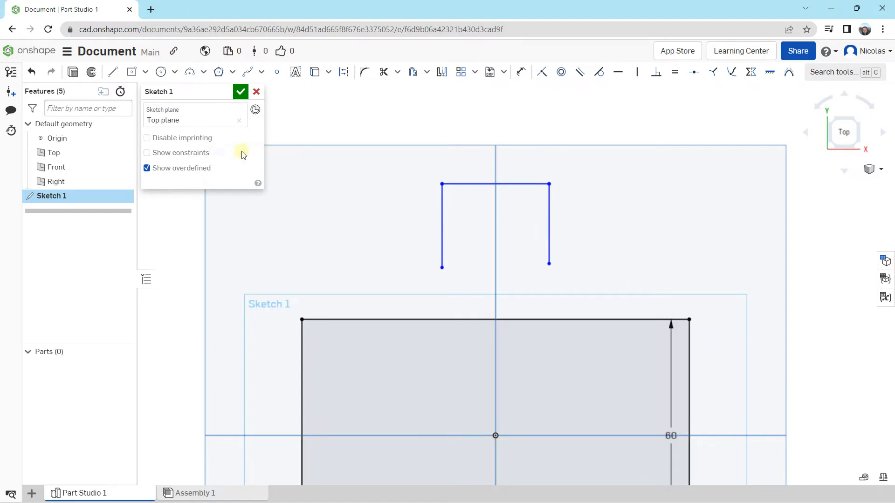
# Turn on the display of sketch constraints and inspect the three lines of the open shape
pyautogui.click(160, 153)
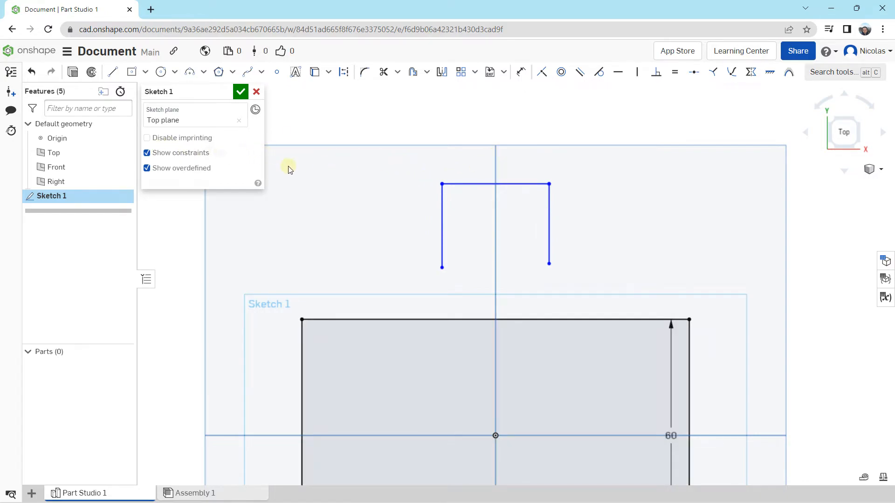
pyautogui.scroll(3, 458, 178)
pyautogui.click(463, 194)
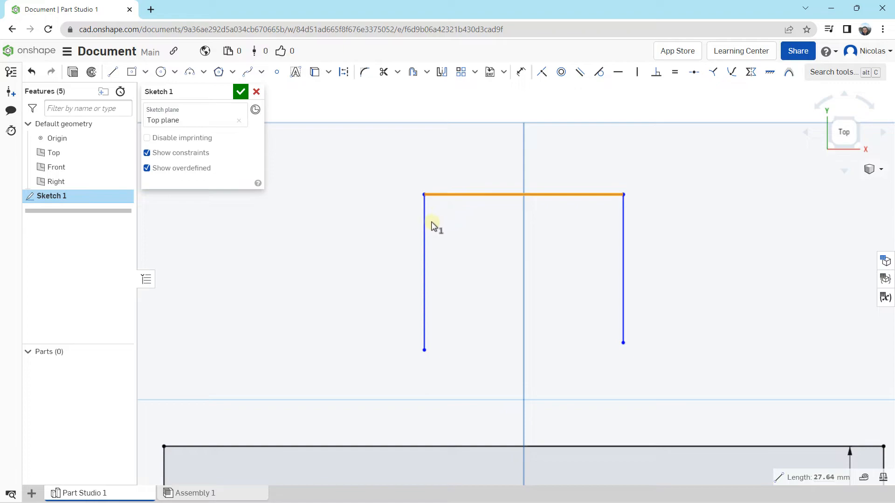
pyautogui.click(423, 219)
pyautogui.click(623, 221)
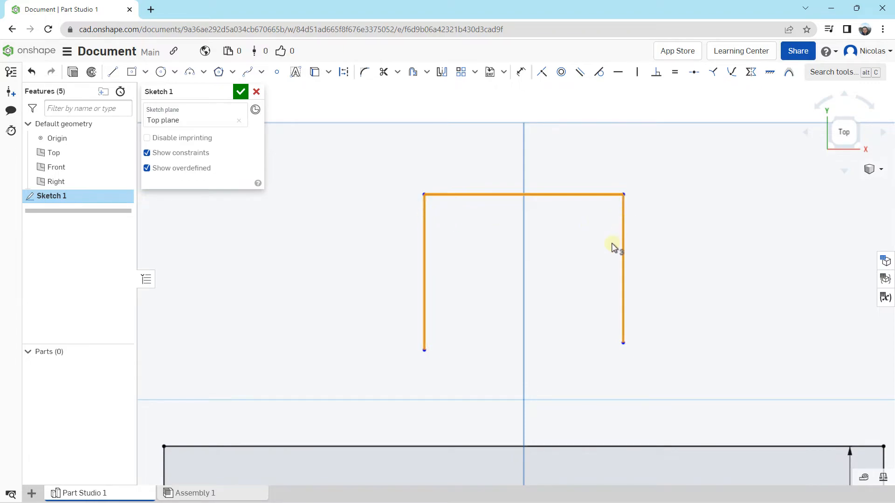
pyautogui.scroll(-5, 613, 247)
pyautogui.scroll(4, 594, 231)
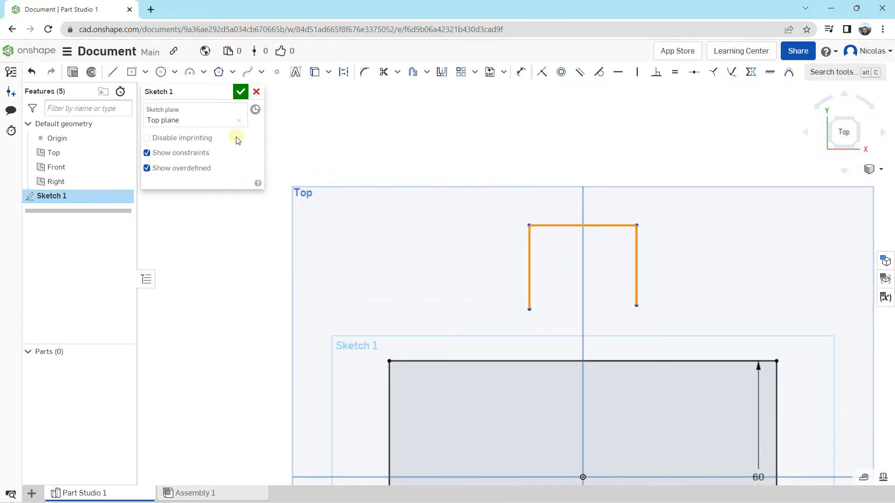
pyautogui.scroll(3, 528, 226)
pyautogui.moveTo(582, 195); pyautogui.dragTo(494, 193, button='middle')
pyautogui.click(496, 117)
pyautogui.moveTo(553, 186); pyautogui.dragTo(458, 180, button='middle')
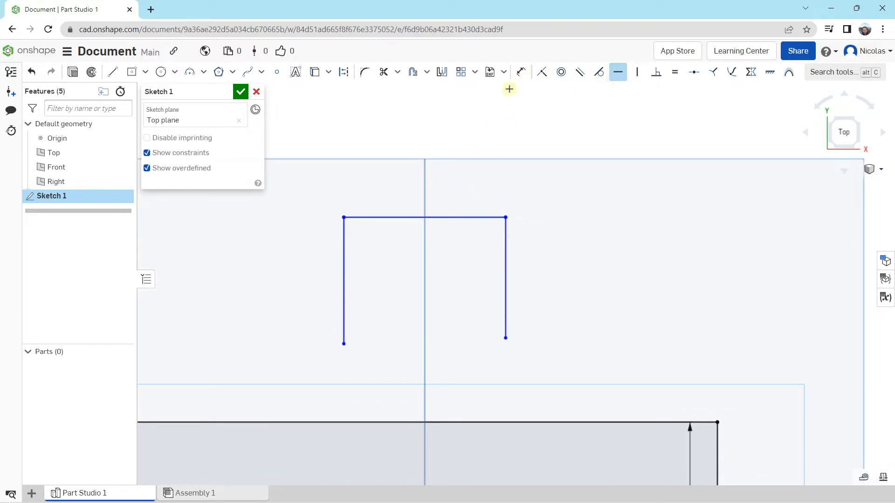
# Draw a very short vertical line and a slanted line beside the open shape, and constrain the slanted line to horizontal
pyautogui.click(112, 72)
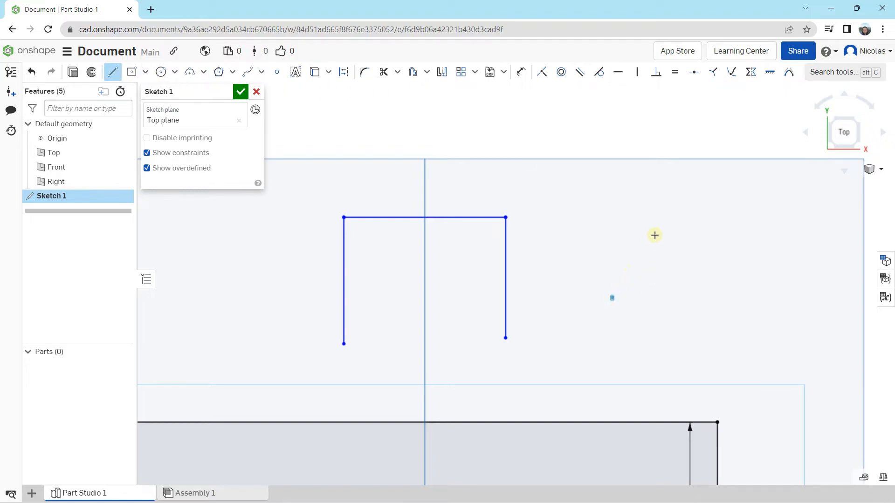
pyautogui.click(624, 248)
pyautogui.press('Escape')
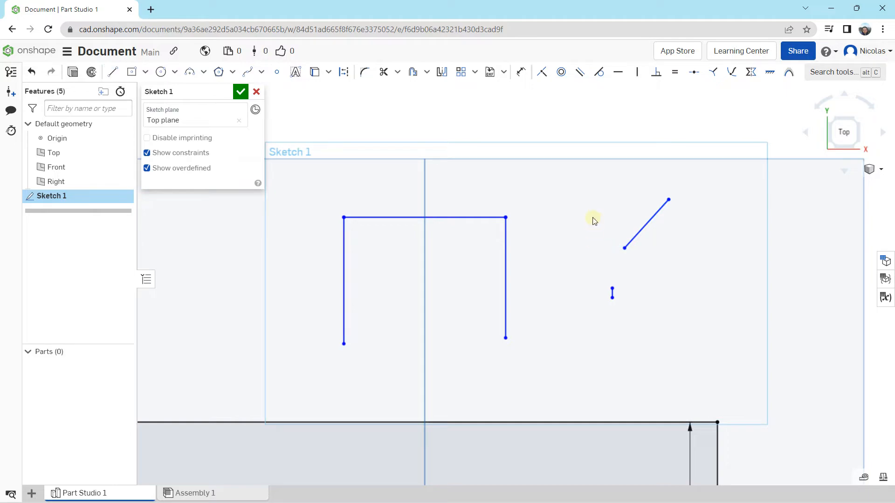
pyautogui.click(618, 75)
pyautogui.click(654, 216)
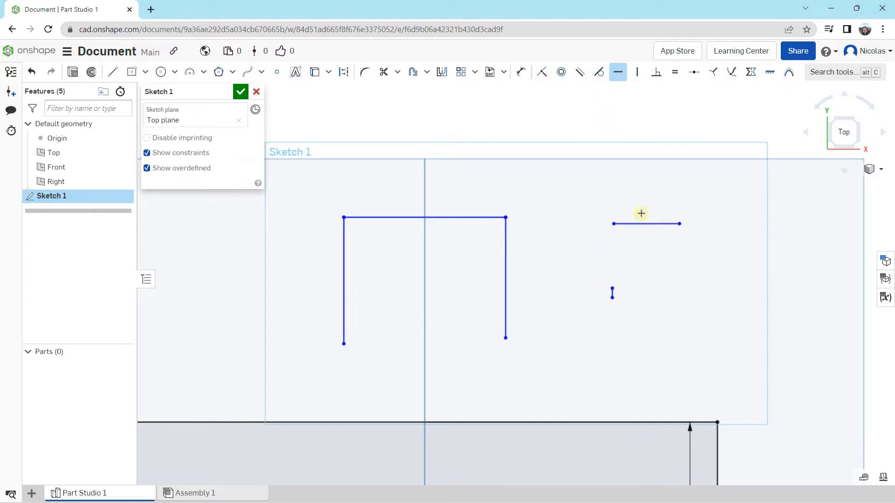
pyautogui.click(637, 72)
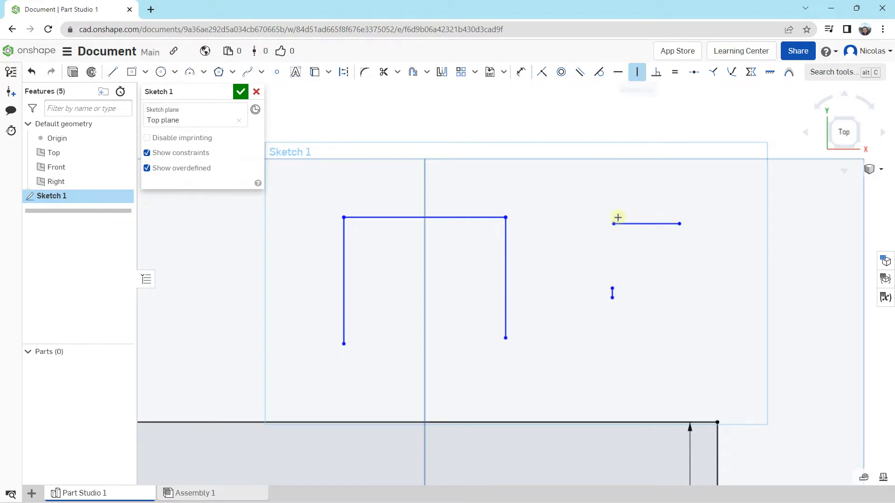
pyautogui.scroll(-5, 611, 292)
pyautogui.scroll(10, 611, 292)
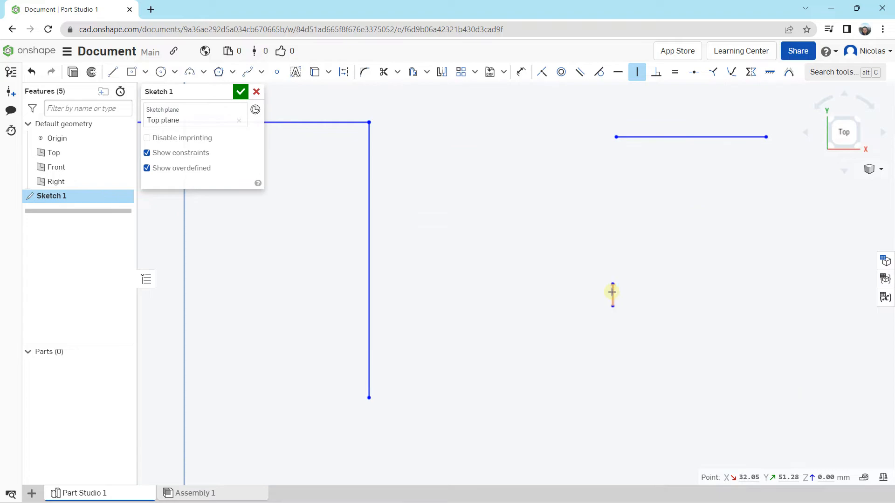
pyautogui.scroll(2, 570, 247)
pyautogui.scroll(-12, 570, 245)
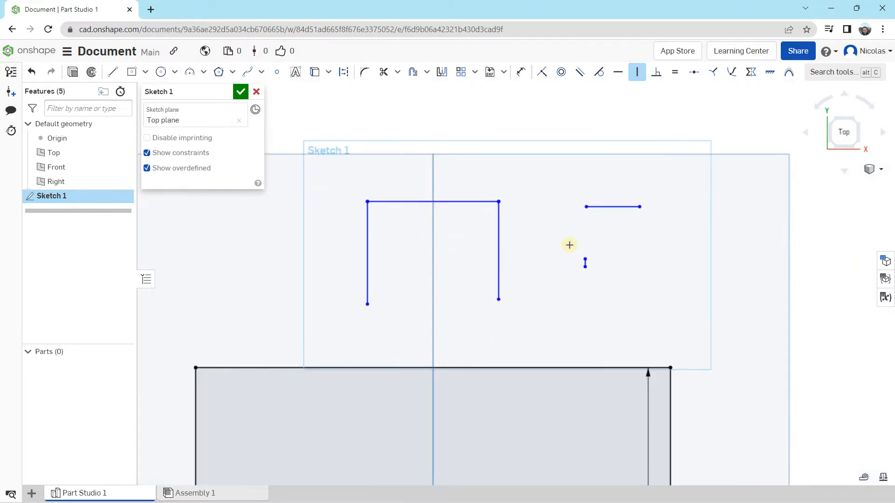
pyautogui.moveTo(501, 219); pyautogui.dragTo(477, 182, button='middle')
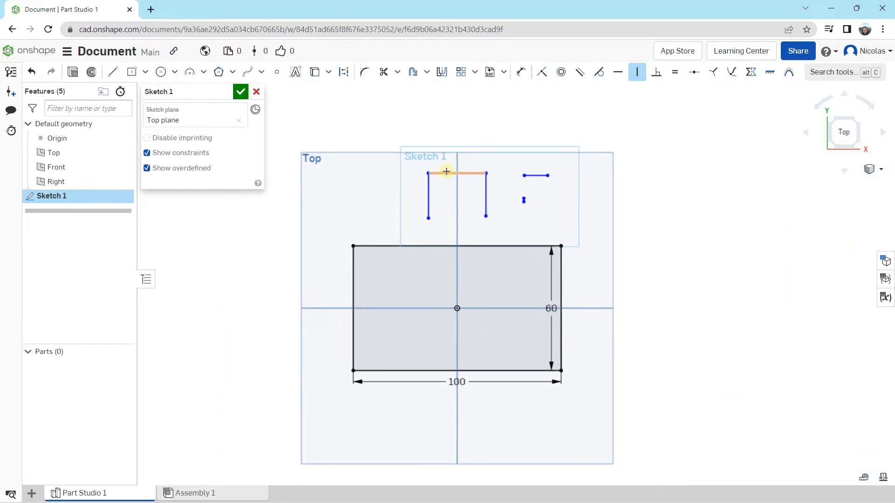
pyautogui.press('Escape')
# Delete the open shape and the two loose lines above the rectangle, and finish the sketch
pyautogui.moveTo(372, 135); pyautogui.dragTo(625, 239)
pyautogui.press('Delete')
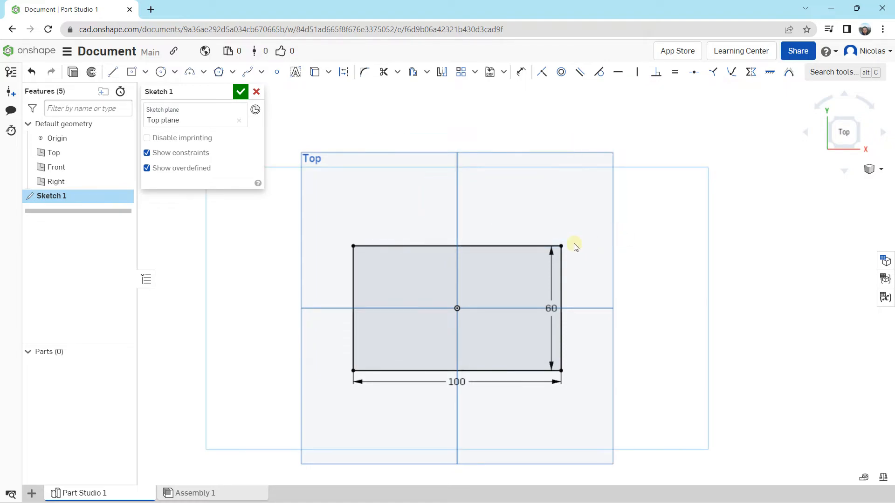
pyautogui.moveTo(576, 247); pyautogui.dragTo(567, 208, button='middle')
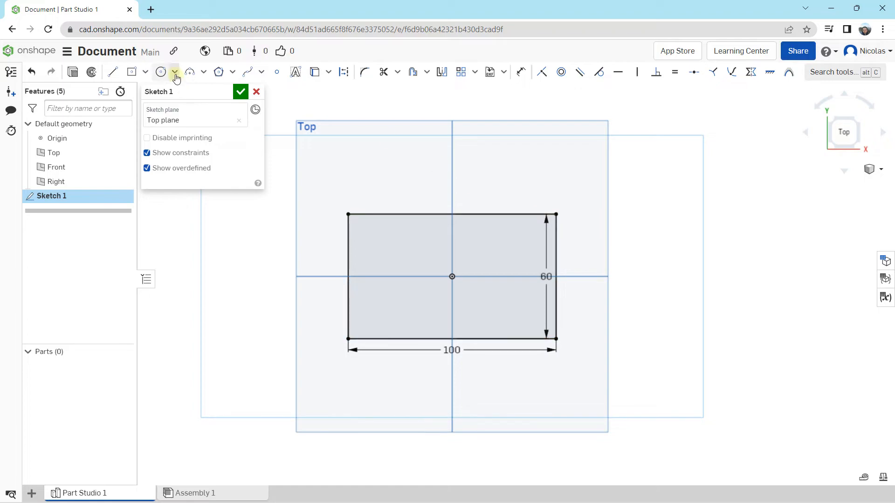
pyautogui.moveTo(377, 248)
pyautogui.mouseDown(button='right')
pyautogui.moveTo(354, 195)
pyautogui.moveTo(320, 224)
pyautogui.moveTo(368, 209)
pyautogui.mouseUp(button='right')
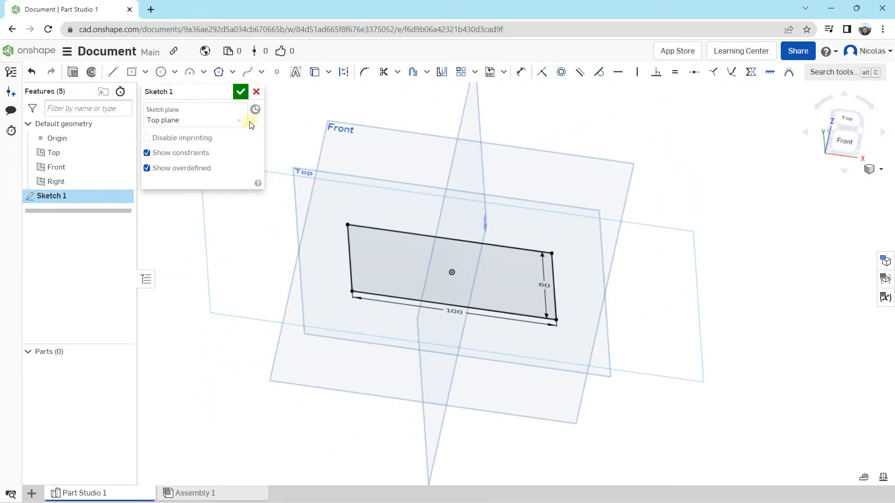
pyautogui.click(240, 91)
# Extrude the rectangle upwards as a new solid with a blind depth of 10 mm
pyautogui.hotkey('shift', '7')
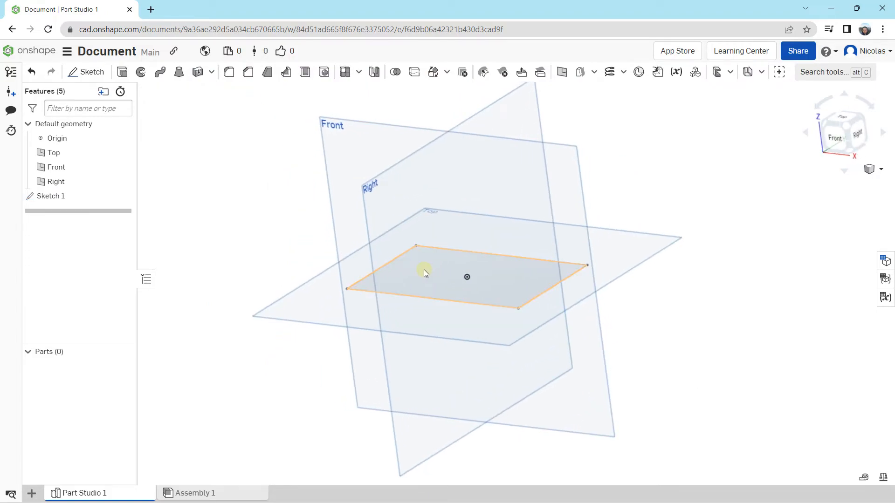
pyautogui.click(423, 270)
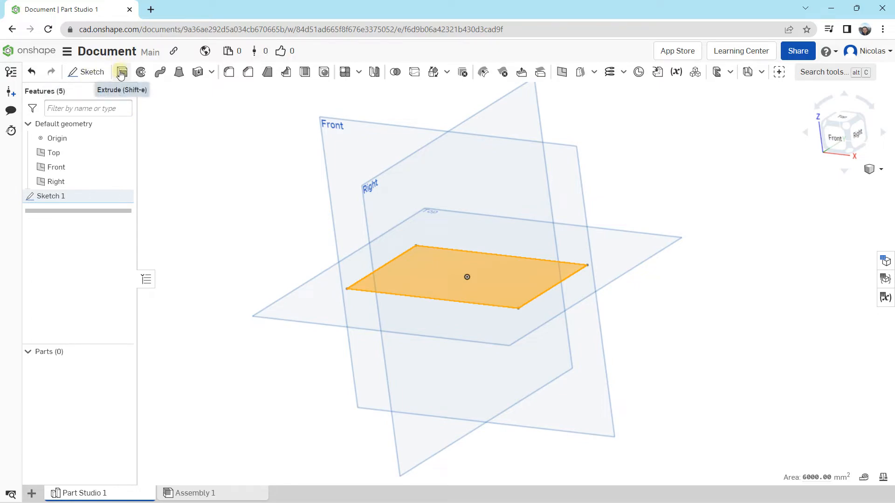
pyautogui.click(122, 72)
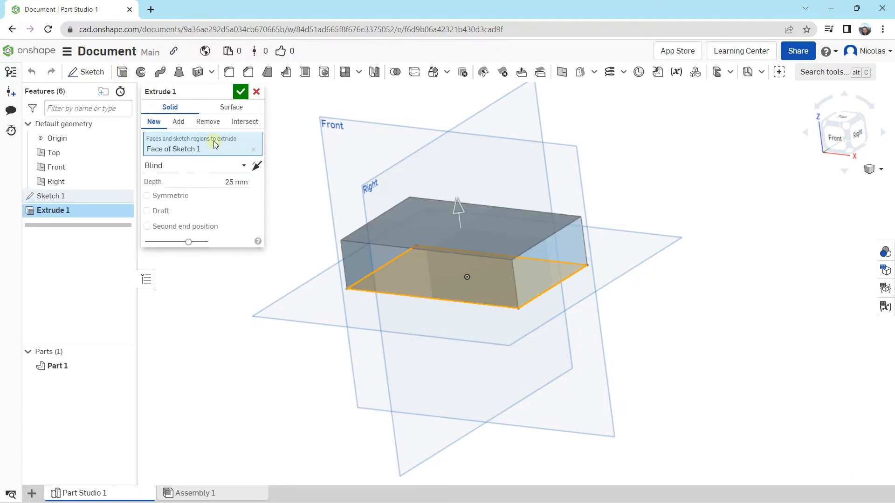
pyautogui.scroll(3, 418, 238)
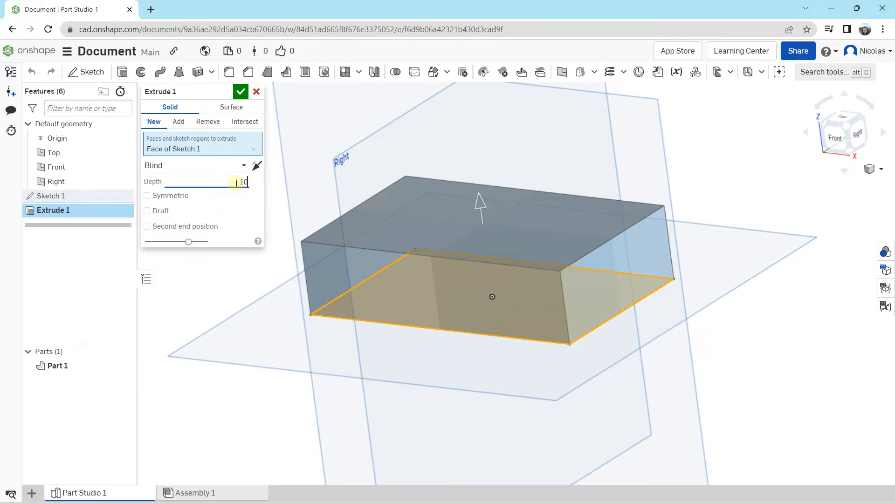
pyautogui.click(240, 91)
# Start a sketch on the plate's upper face and view it straight from the top
pyautogui.moveTo(436, 387)
pyautogui.mouseDown(button='right')
pyautogui.moveTo(475, 377)
pyautogui.moveTo(475, 389)
pyautogui.moveTo(449, 387)
pyautogui.moveTo(442, 374)
pyautogui.mouseUp(button='right')
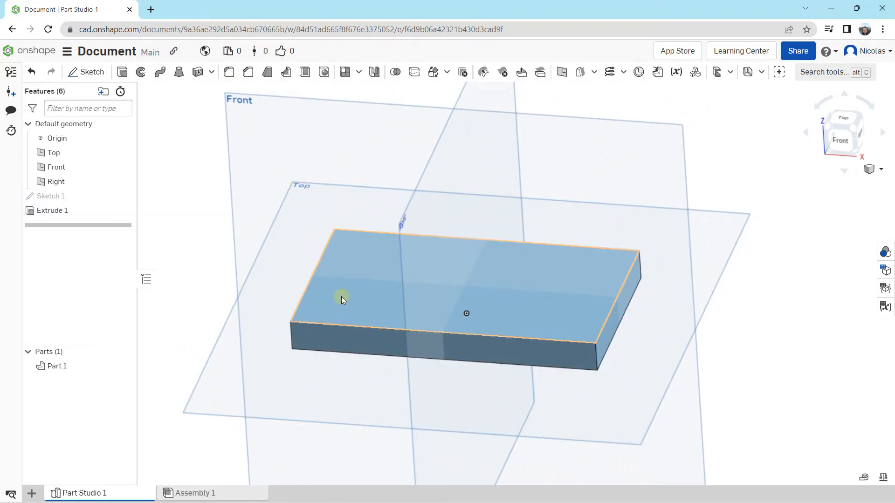
pyautogui.click(348, 272)
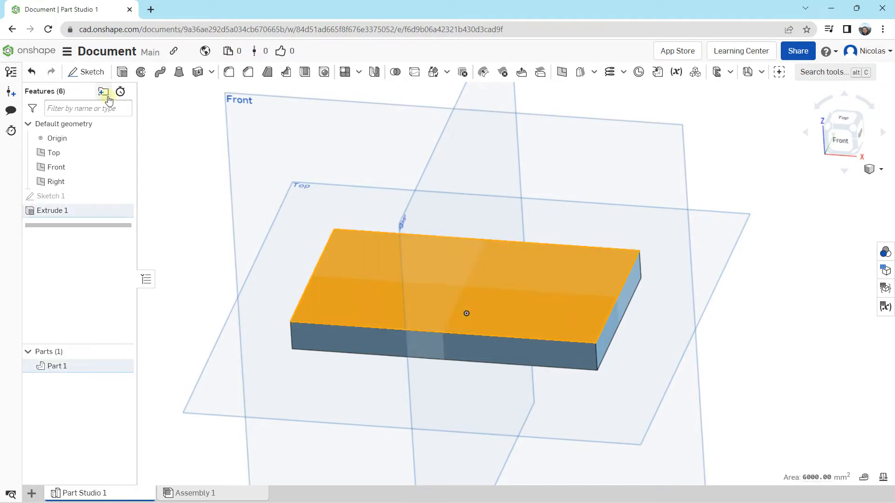
pyautogui.click(86, 72)
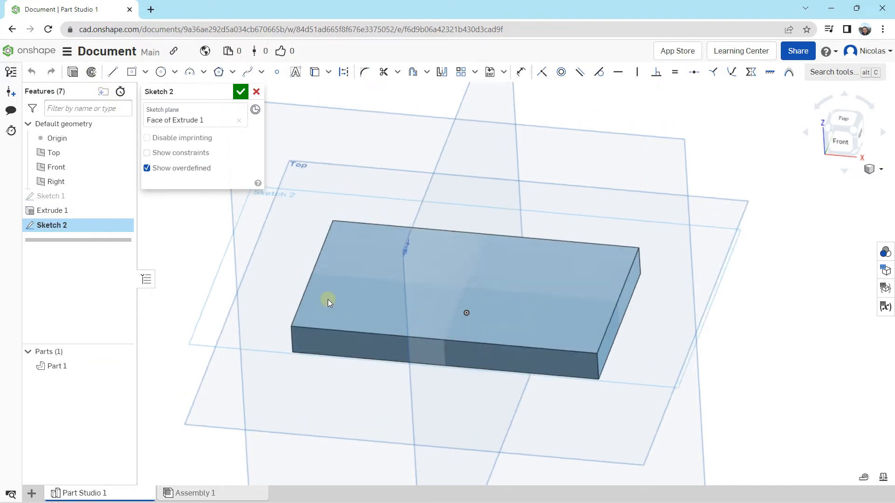
pyautogui.moveTo(328, 299); pyautogui.dragTo(329, 323, button='right')
pyautogui.moveTo(427, 312)
pyautogui.mouseDown(button='right')
pyautogui.moveTo(452, 247)
pyautogui.moveTo(435, 319)
pyautogui.mouseUp(button='right')
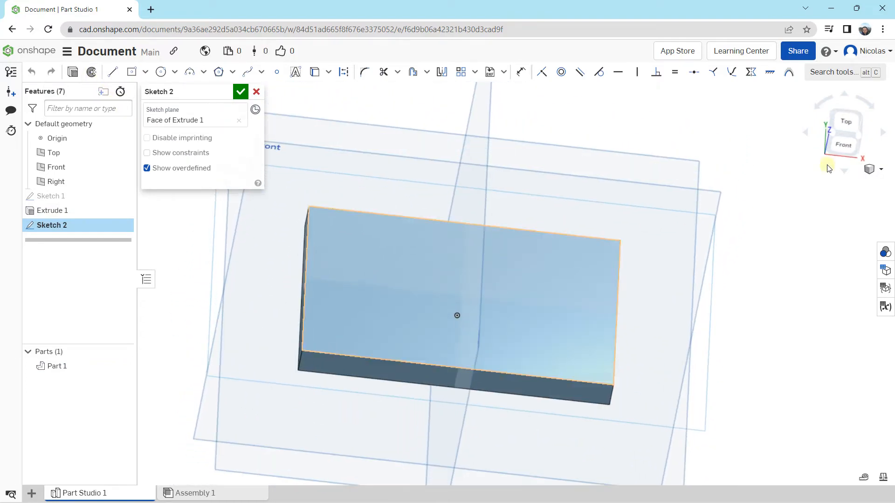
pyautogui.click(845, 124)
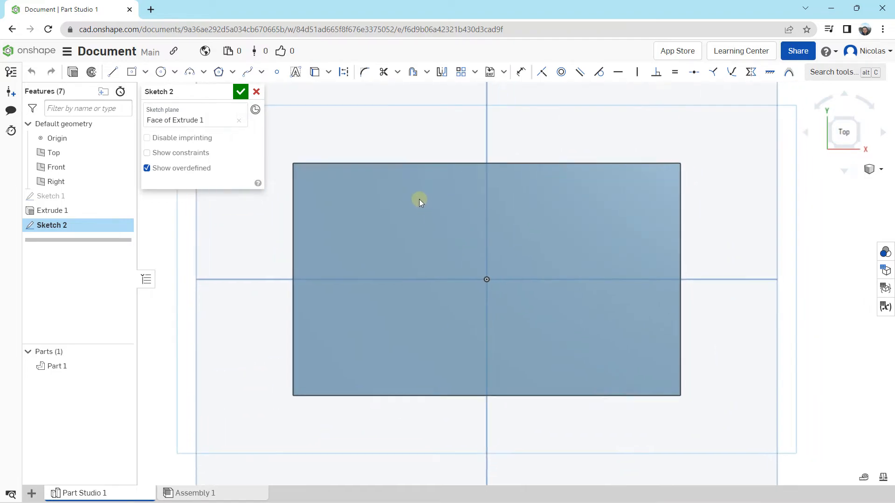
pyautogui.moveTo(418, 199); pyautogui.dragTo(415, 197, button='middle')
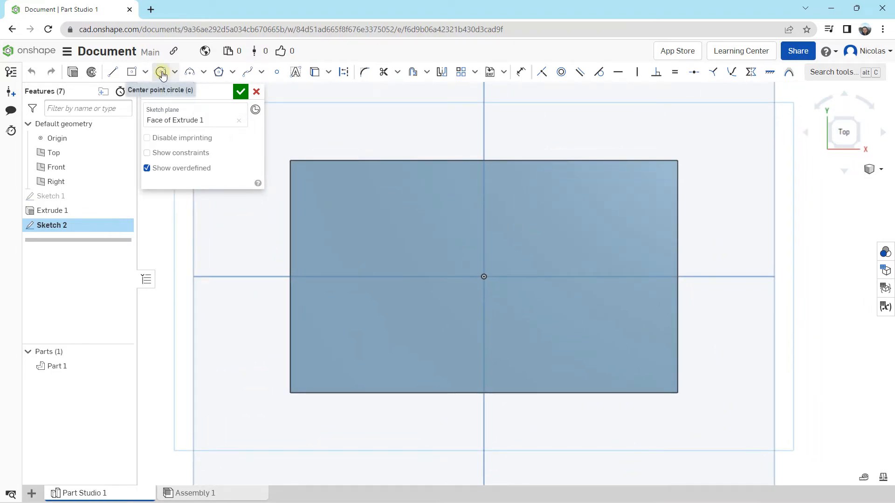
# Draw a circle about 23 mm in diameter on the horizontal centre plane, left of the origin, and finish the sketch
pyautogui.click(162, 74)
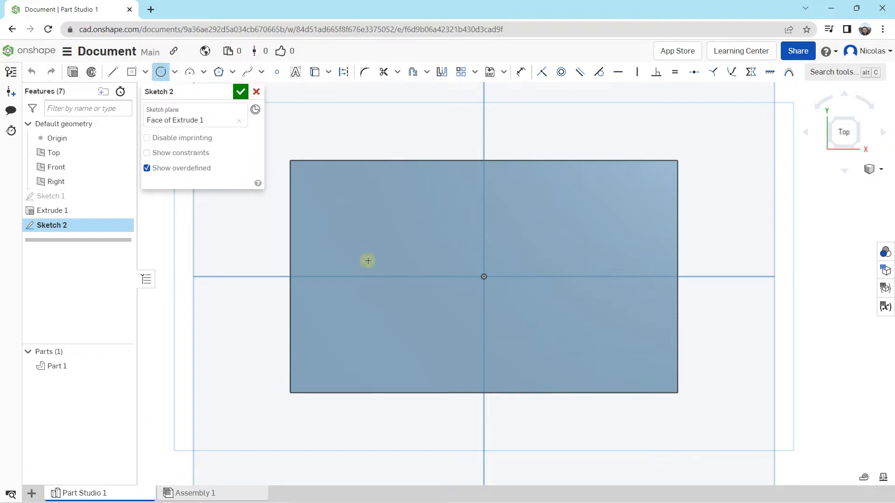
pyautogui.click(364, 277)
pyautogui.click(364, 232)
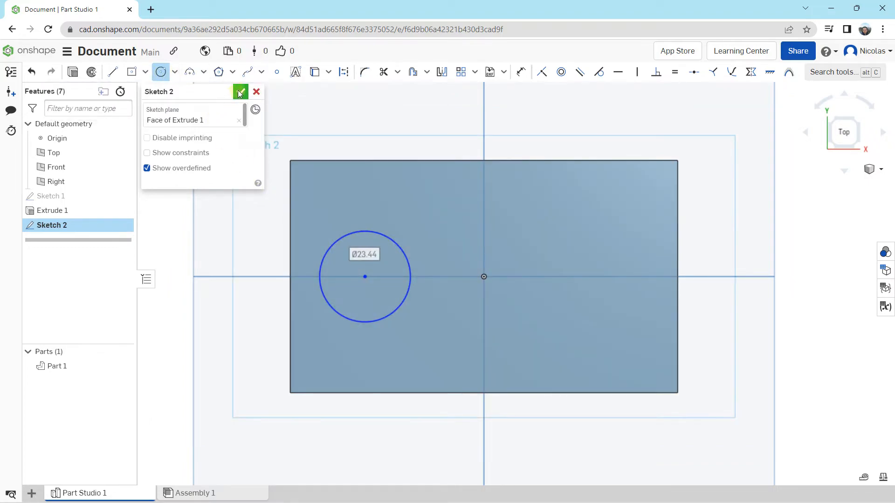
pyautogui.click(240, 92)
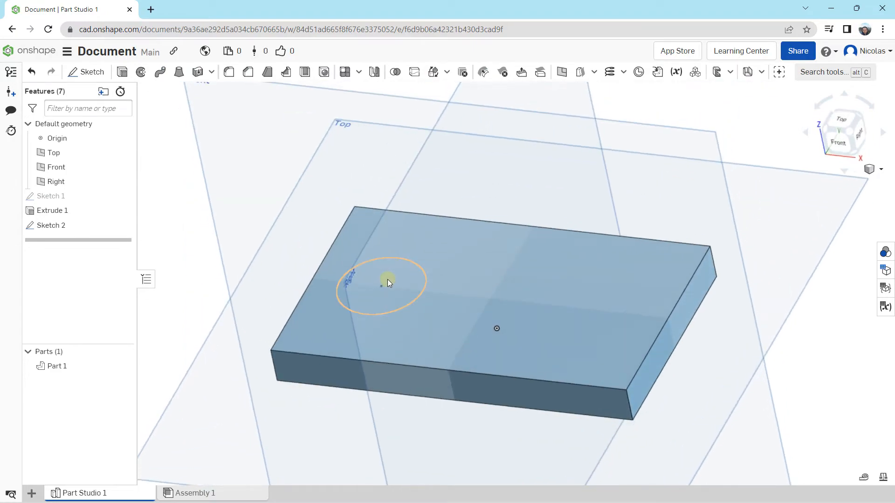
# Extrude the circle as a Remove operation to a blind depth of 37.2 mm, cutting a hole through the plate
pyautogui.click(388, 280)
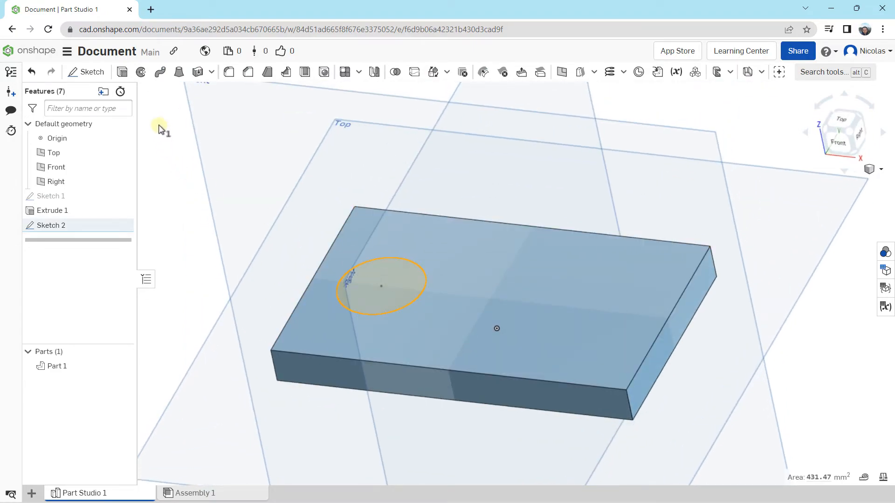
pyautogui.click(125, 72)
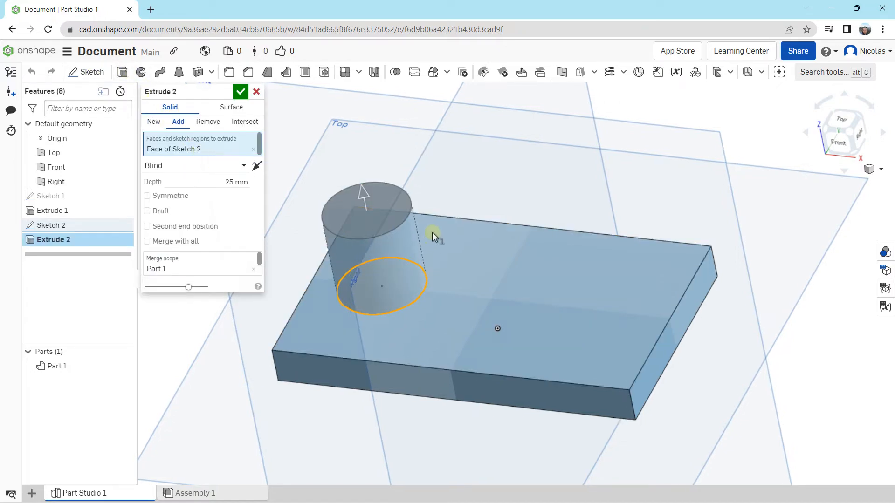
pyautogui.moveTo(431, 232); pyautogui.dragTo(402, 170, button='right')
pyautogui.moveTo(407, 150); pyautogui.dragTo(407, 104)
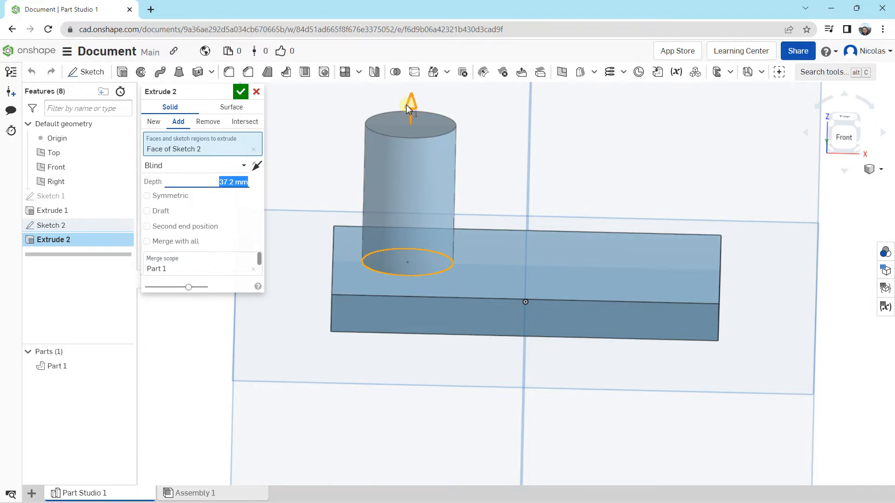
pyautogui.click(207, 121)
pyautogui.moveTo(484, 326); pyautogui.dragTo(446, 273, button='right')
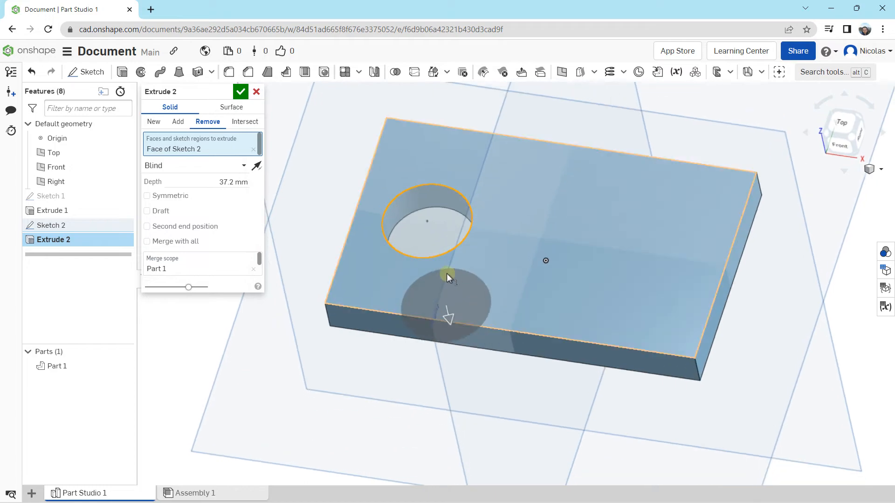
pyautogui.click(241, 92)
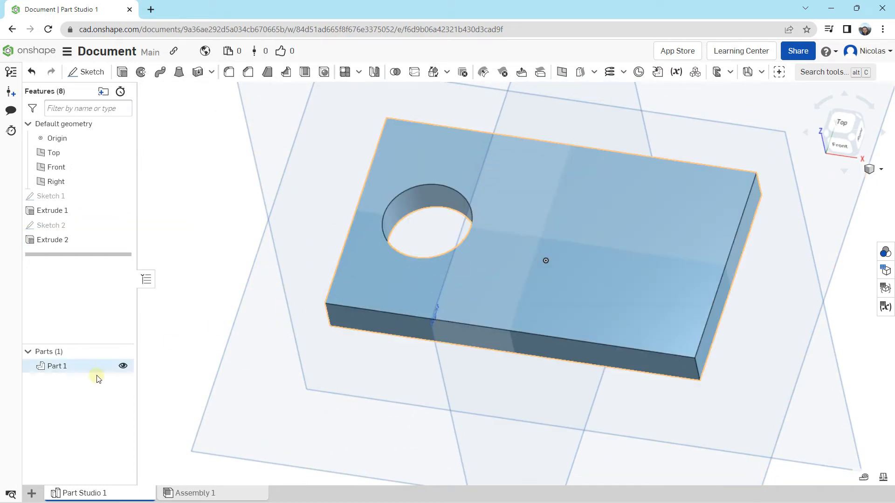
# Start a sketch on the plate's long front side face and view it straight from the front
pyautogui.moveTo(448, 229); pyautogui.dragTo(370, 234, button='middle')
pyautogui.moveTo(466, 253)
pyautogui.mouseDown(button='right')
pyautogui.moveTo(481, 225)
pyautogui.moveTo(483, 235)
pyautogui.moveTo(447, 232)
pyautogui.moveTo(488, 227)
pyautogui.moveTo(466, 234)
pyautogui.moveTo(462, 246)
pyautogui.mouseUp(button='right')
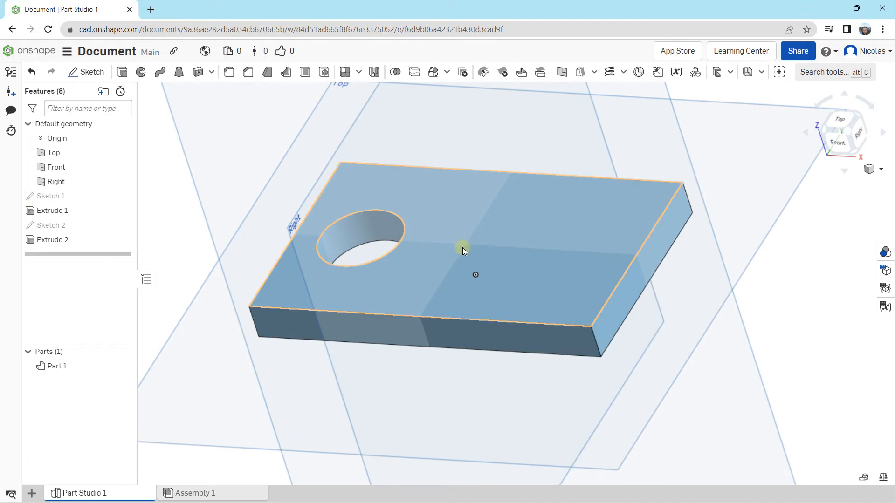
pyautogui.moveTo(489, 305); pyautogui.dragTo(563, 298, button='right')
pyautogui.click(493, 340)
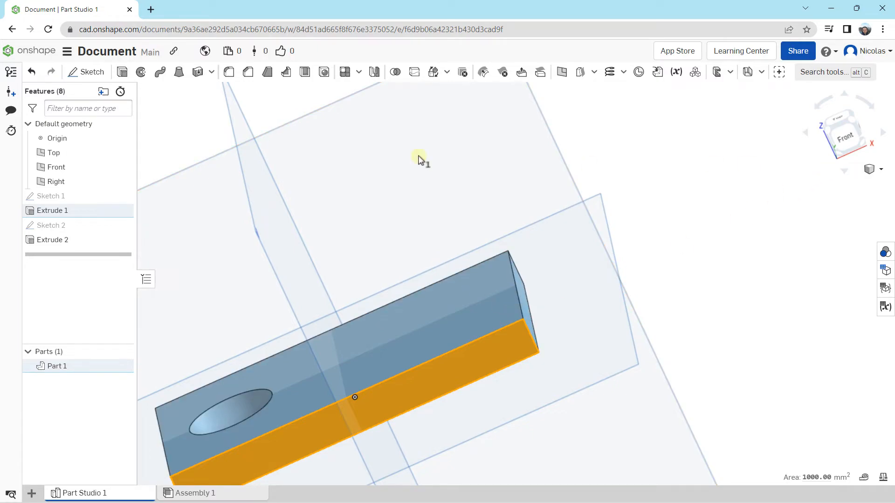
pyautogui.click(90, 72)
pyautogui.moveTo(445, 290); pyautogui.dragTo(460, 289, button='right')
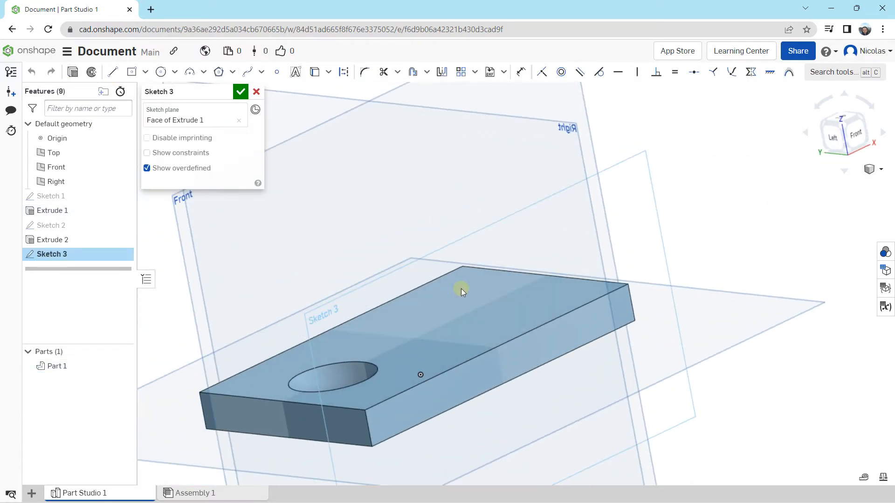
pyautogui.click(857, 137)
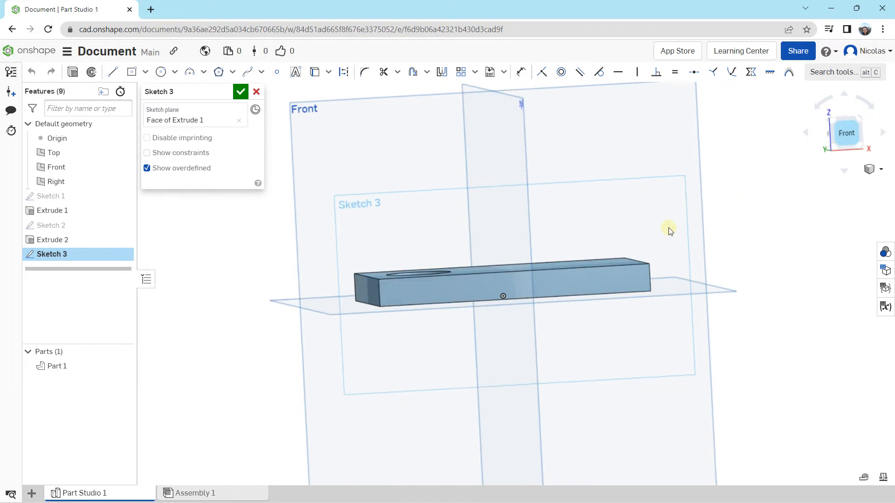
pyautogui.moveTo(558, 255); pyautogui.dragTo(427, 276, button='middle')
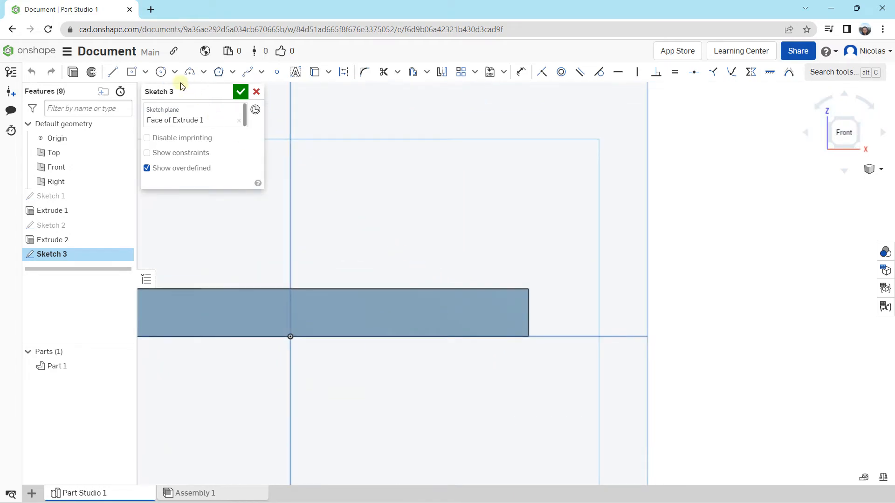
# Draw a closed right triangle about 36 mm wide and 33 mm high on the face's upper edge, ending at its right corner, and finish the sketch
pyautogui.click(113, 73)
pyautogui.click(528, 289)
pyautogui.click(355, 288)
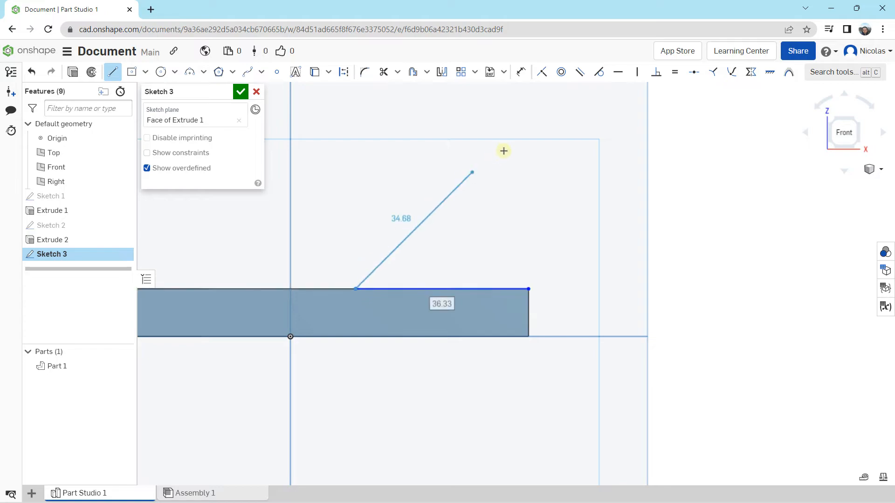
pyautogui.click(528, 133)
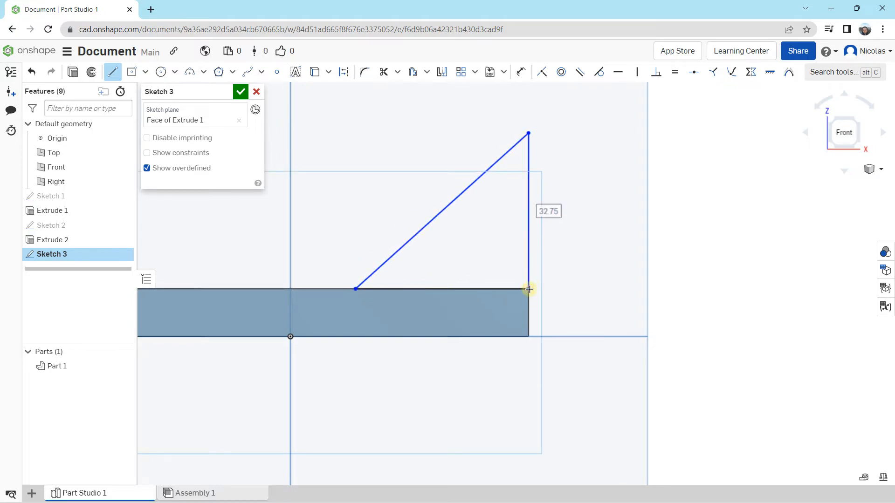
pyautogui.click(528, 289)
pyautogui.click(241, 92)
# Extrude the triangle across the plate as an Add operation with a blind depth of 60 mm, merging it into the plate
pyautogui.press('p')
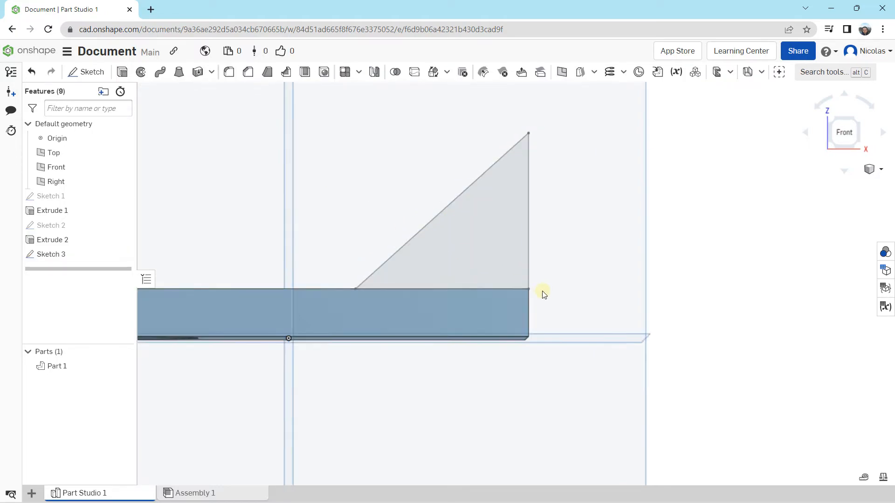
pyautogui.click(446, 227)
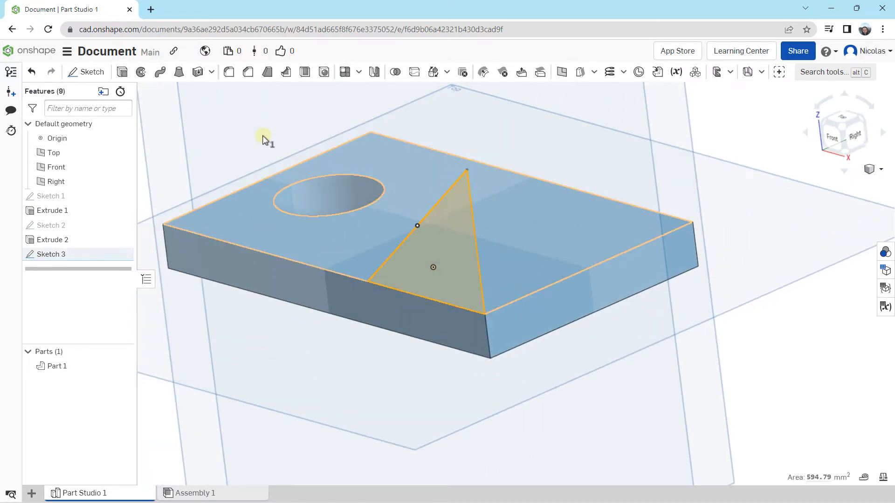
pyautogui.click(121, 72)
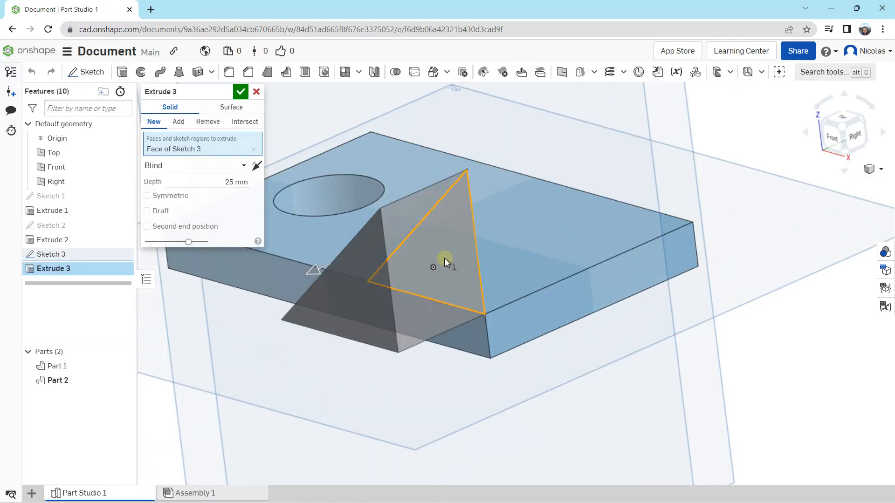
pyautogui.moveTo(313, 269); pyautogui.dragTo(600, 162)
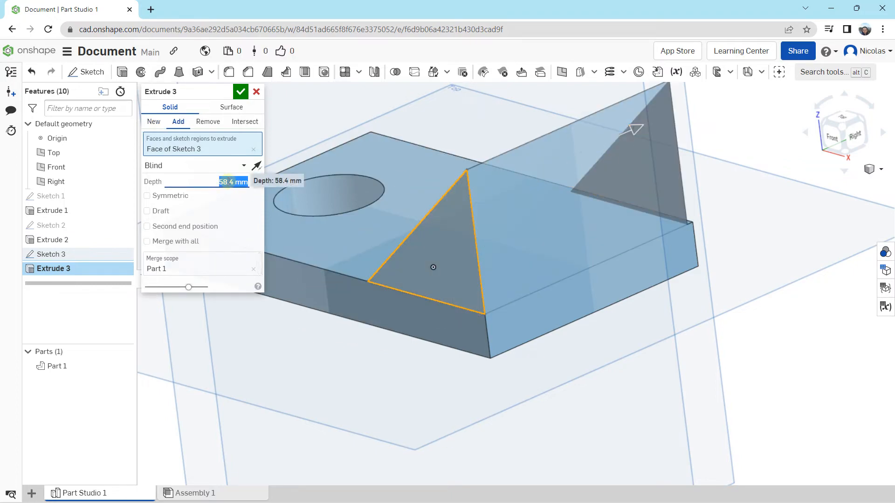
pyautogui.press('Return')
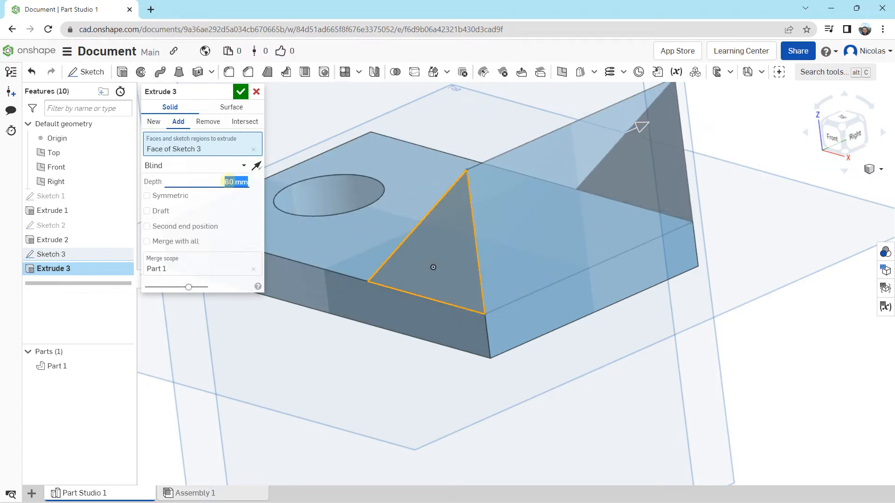
pyautogui.click(179, 122)
pyautogui.click(154, 122)
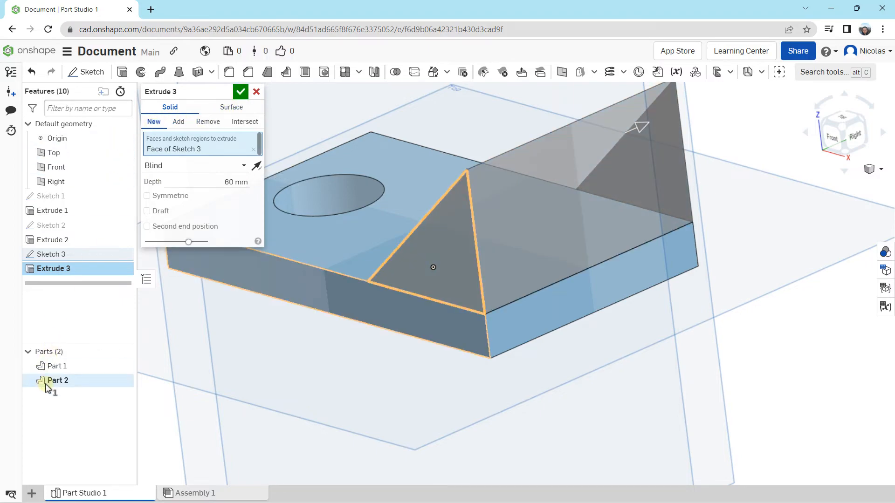
pyautogui.click(181, 122)
pyautogui.click(240, 92)
# Fillet the plate's upper short edge at the hole end with a radius of about 4.8 mm
pyautogui.moveTo(423, 256); pyautogui.dragTo(330, 147, button='right')
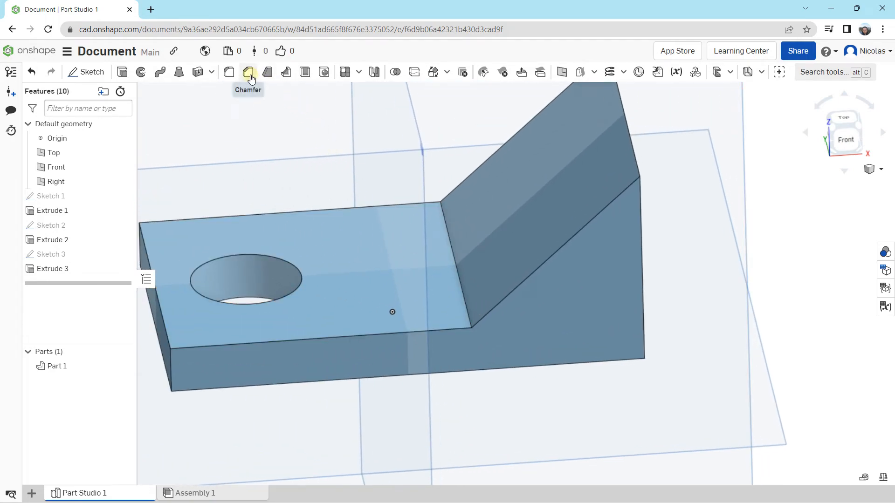
pyautogui.click(229, 73)
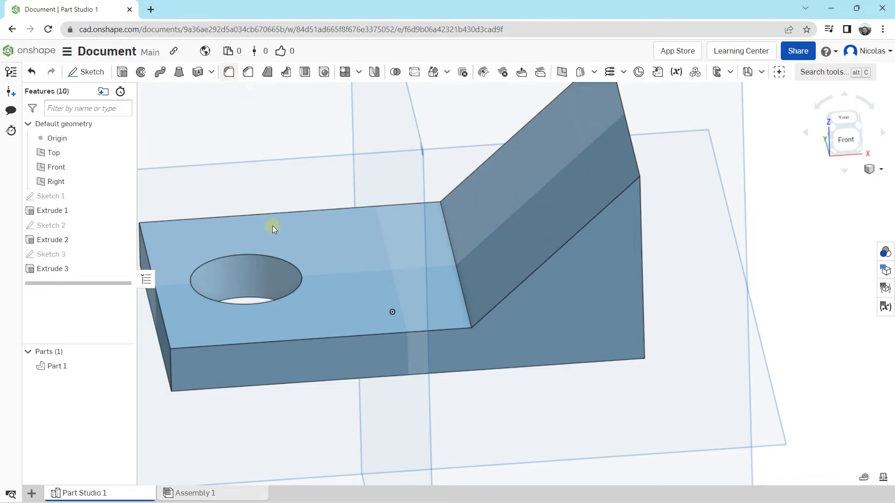
pyautogui.click(277, 288)
pyautogui.scroll(-5, 317, 275)
pyautogui.scroll(5, 352, 279)
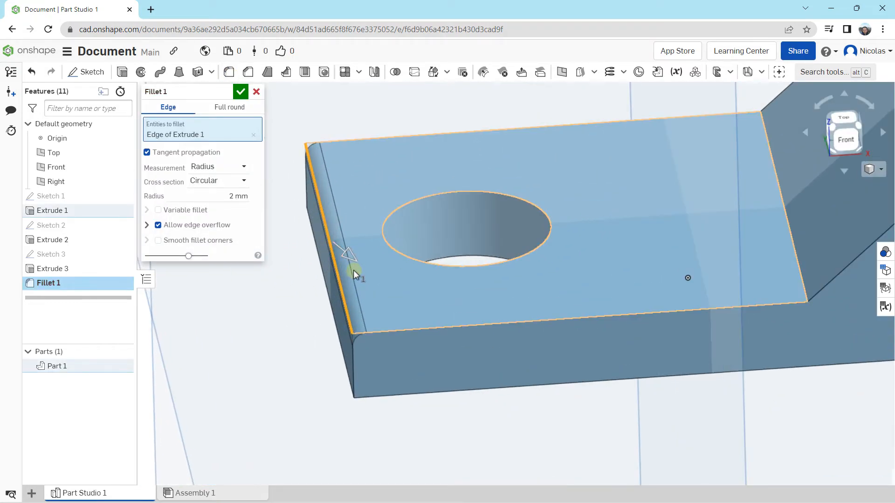
pyautogui.moveTo(346, 256)
pyautogui.mouseDown()
pyautogui.moveTo(355, 266)
pyautogui.moveTo(349, 256)
pyautogui.mouseUp()
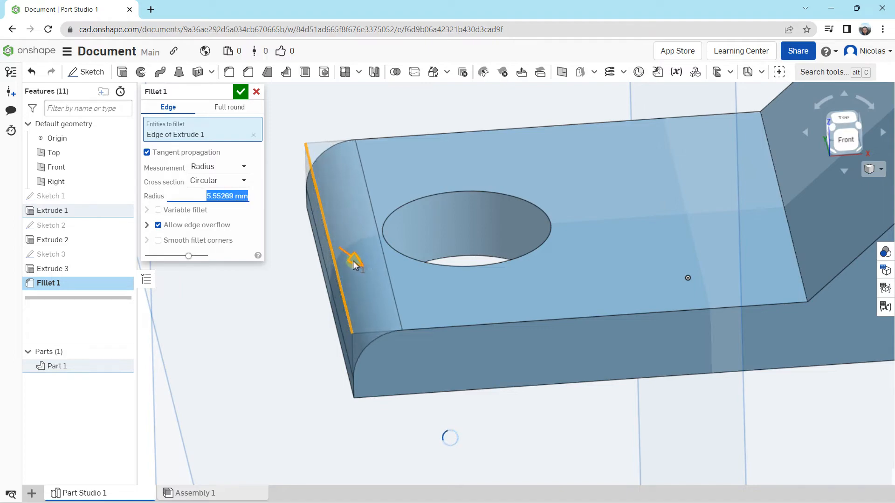
pyautogui.click(240, 92)
# Fillet the inner edge where the plate's upper face meets the wedge's slope with a radius of about 21 mm
pyautogui.moveTo(583, 214); pyautogui.dragTo(366, 227, button='middle')
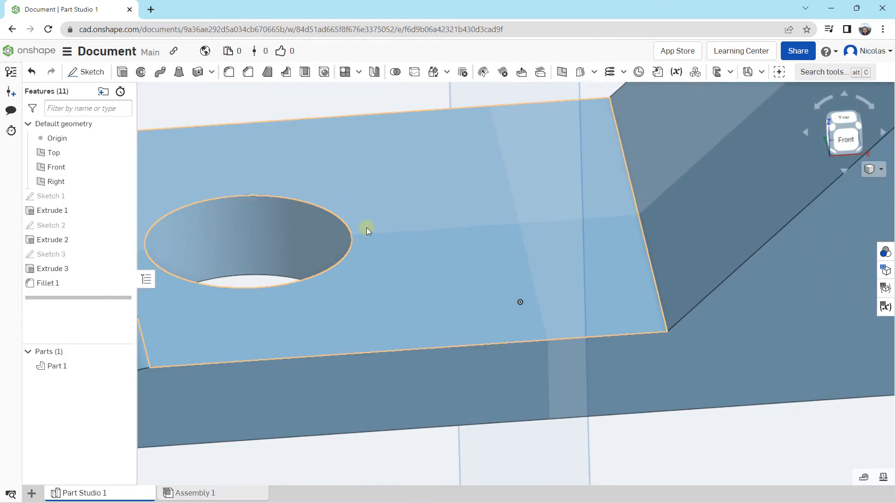
pyautogui.scroll(-3, 428, 219)
pyautogui.moveTo(453, 220); pyautogui.dragTo(488, 226, button='right')
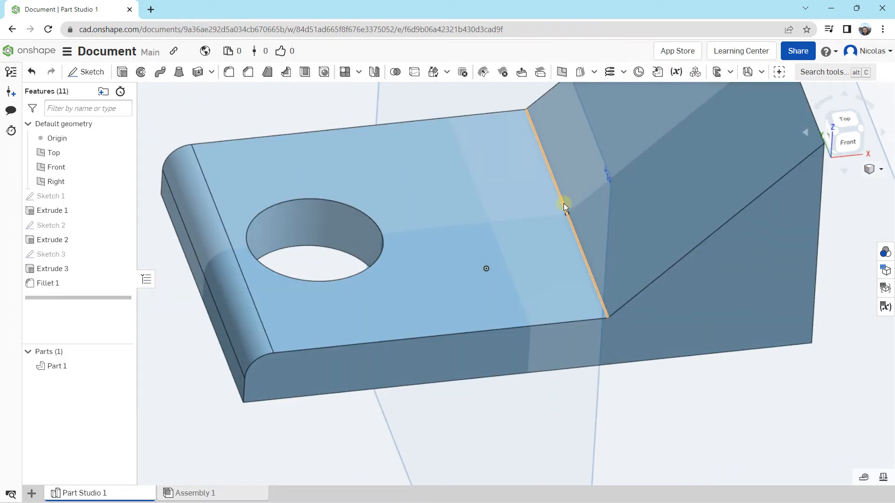
pyautogui.click(557, 190)
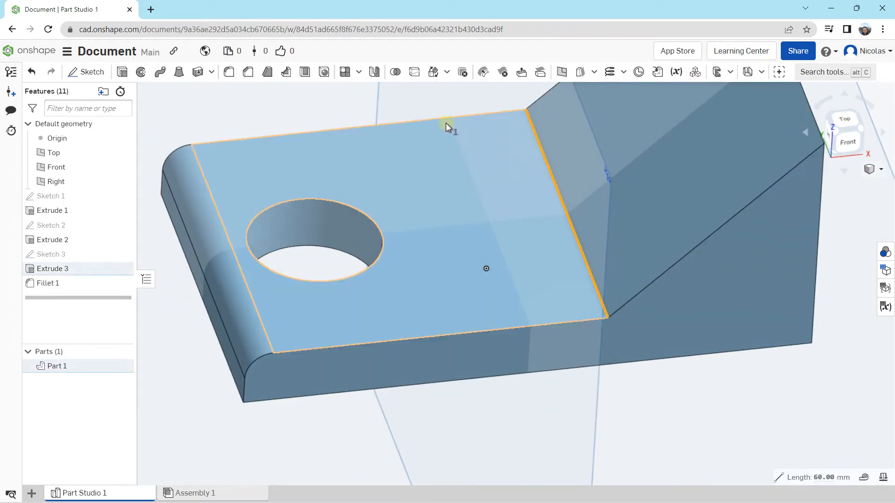
pyautogui.click(229, 71)
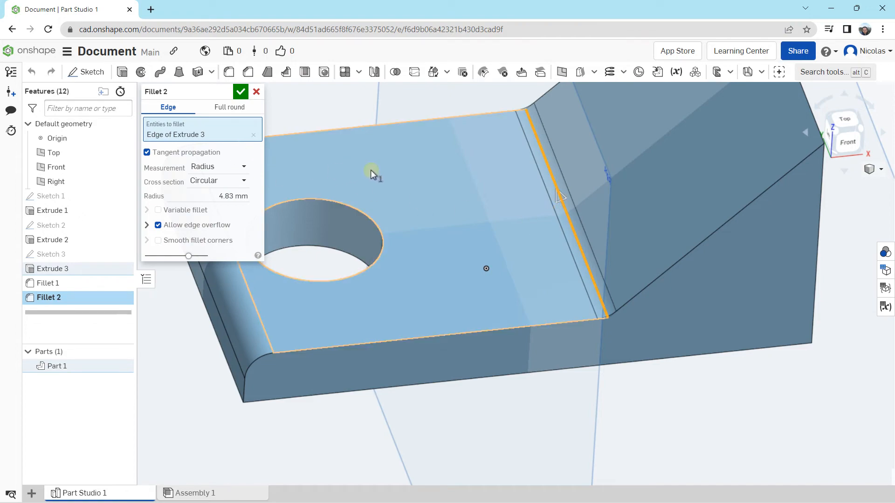
pyautogui.moveTo(551, 187); pyautogui.dragTo(553, 188)
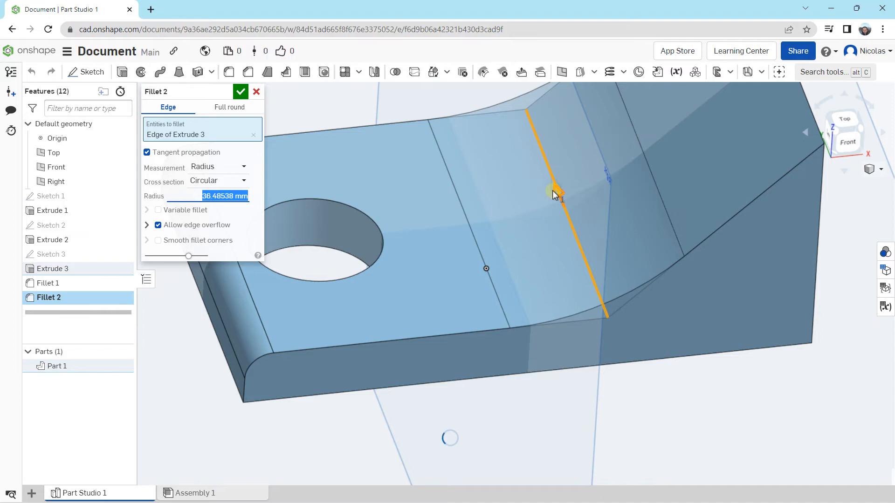
pyautogui.click(240, 95)
# Fillet the wedge's uppermost edge with a radius of about 4.4 mm
pyautogui.scroll(5, 429, 266)
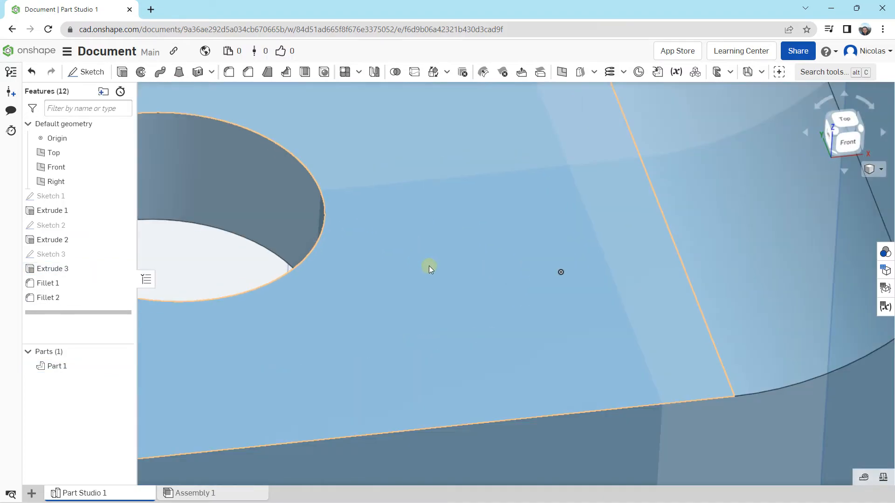
pyautogui.scroll(-7, 429, 266)
pyautogui.moveTo(471, 267); pyautogui.dragTo(440, 253, button='right')
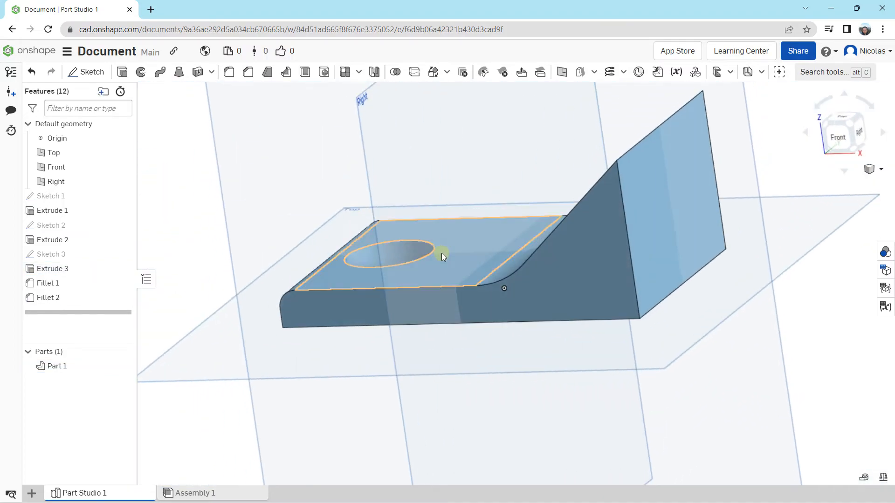
pyautogui.click(629, 145)
pyautogui.click(228, 73)
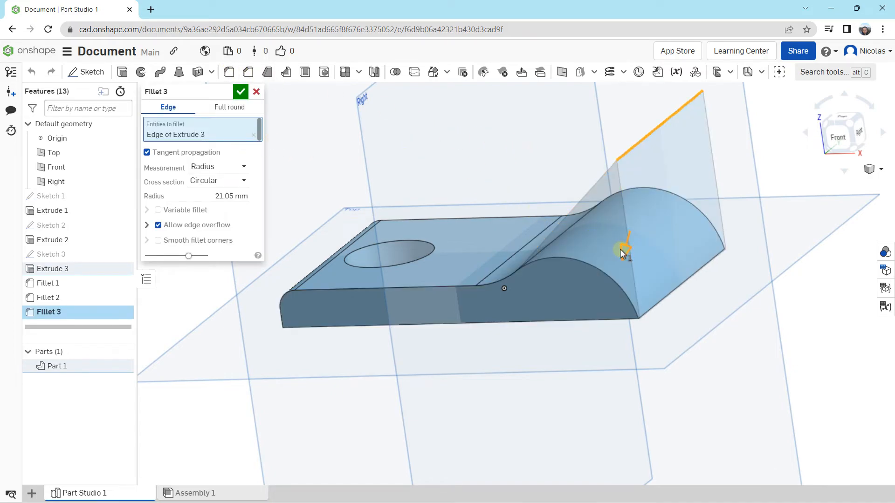
pyautogui.moveTo(630, 231); pyautogui.dragTo(651, 171)
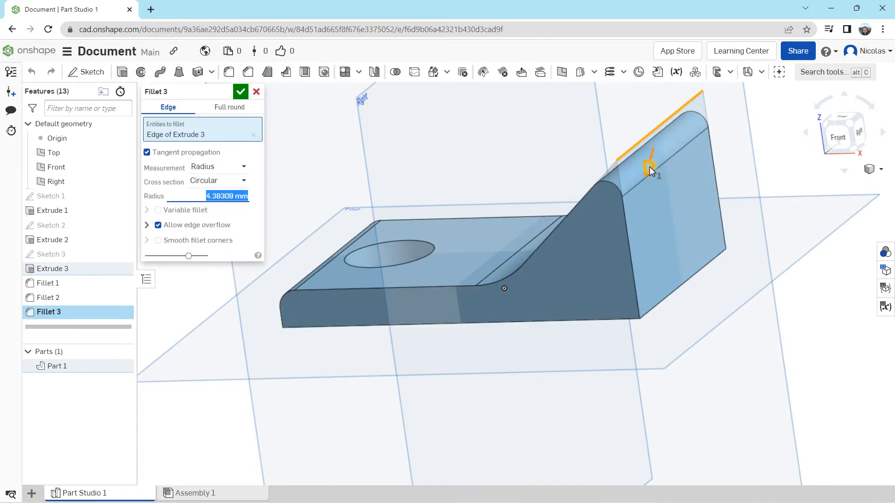
pyautogui.click(240, 92)
pyautogui.moveTo(488, 237); pyautogui.dragTo(563, 367, button='right')
pyautogui.moveTo(645, 343); pyautogui.dragTo(325, 203, button='right')
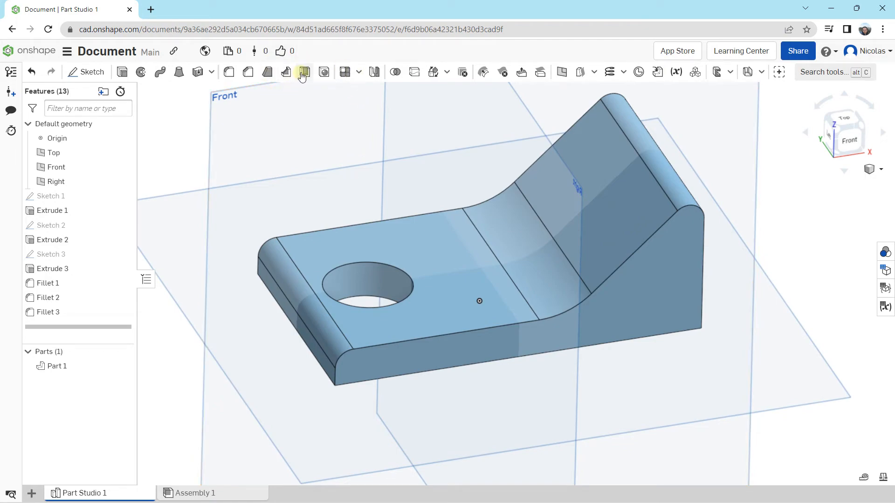
pyautogui.click(359, 72)
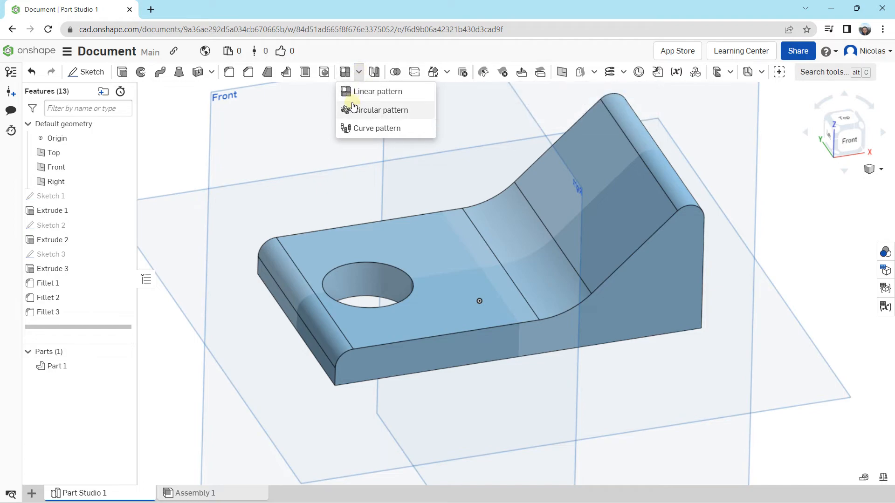
pyautogui.moveTo(387, 253); pyautogui.dragTo(426, 271, button='right')
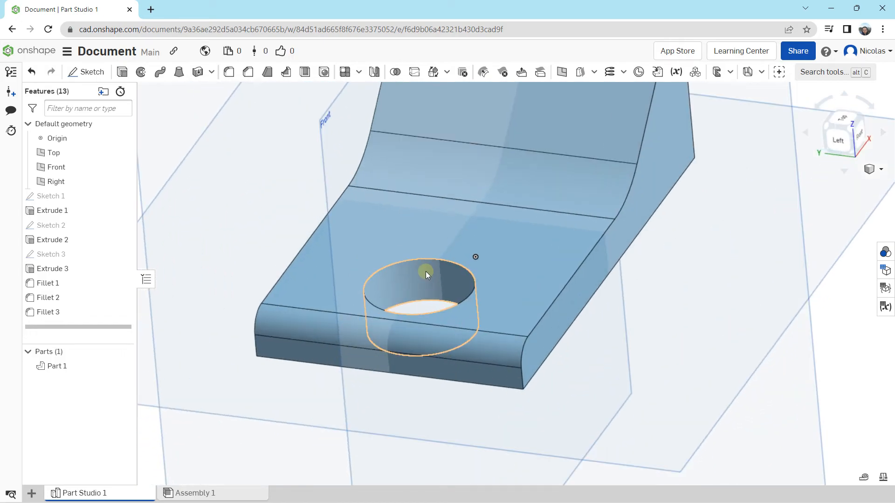
# Transform Part 1 with Translate by XYZ, moving it in the positive Y direction until it is clear of the Front plane
pyautogui.scroll(-5, 426, 270)
pyautogui.click(56, 367)
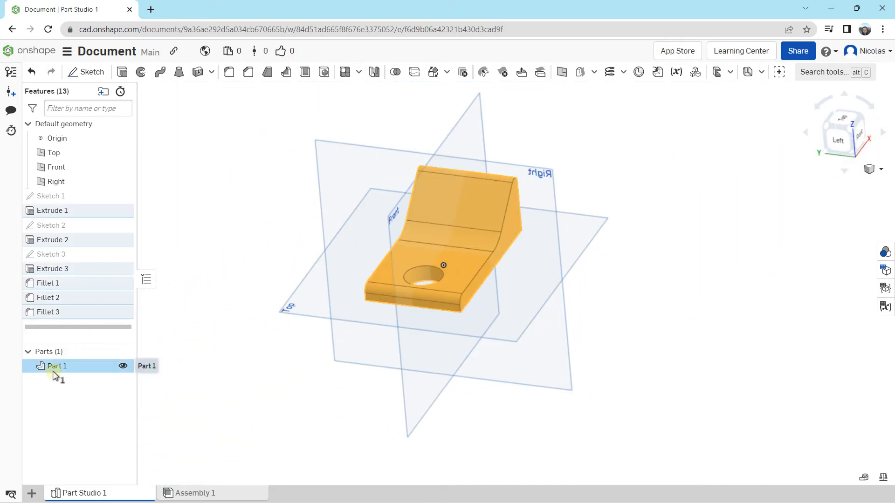
pyautogui.click(446, 72)
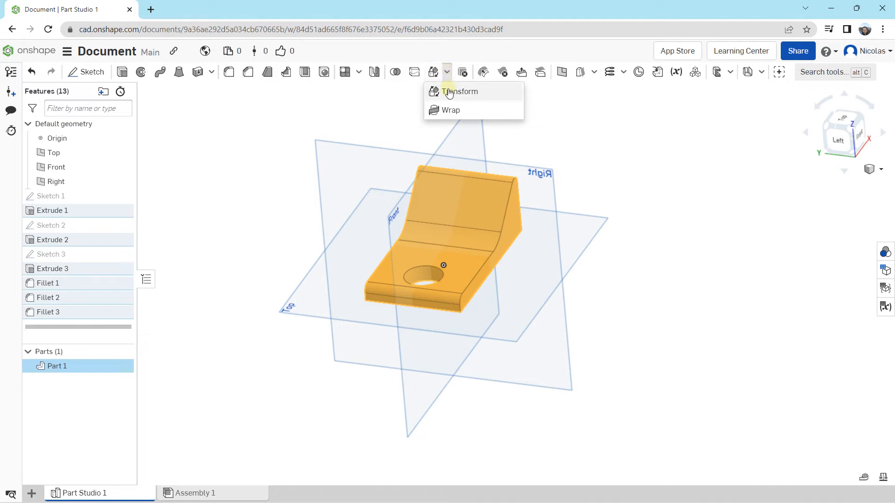
pyautogui.click(446, 90)
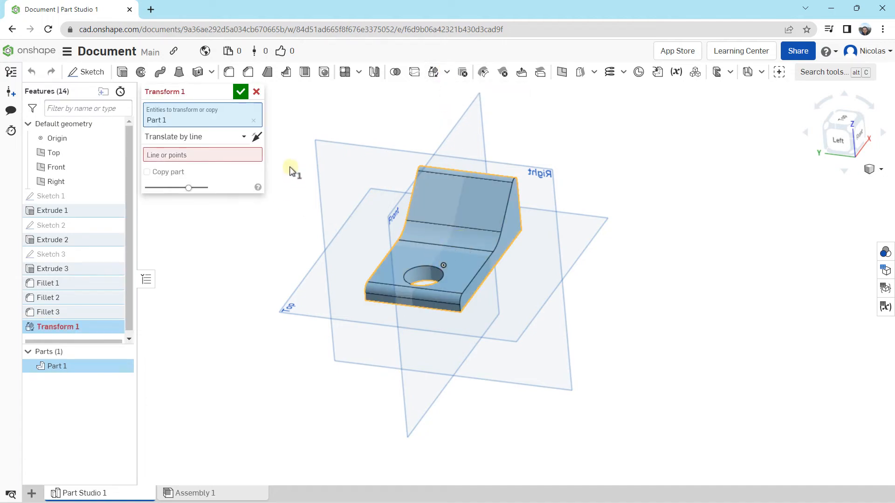
pyautogui.click(245, 138)
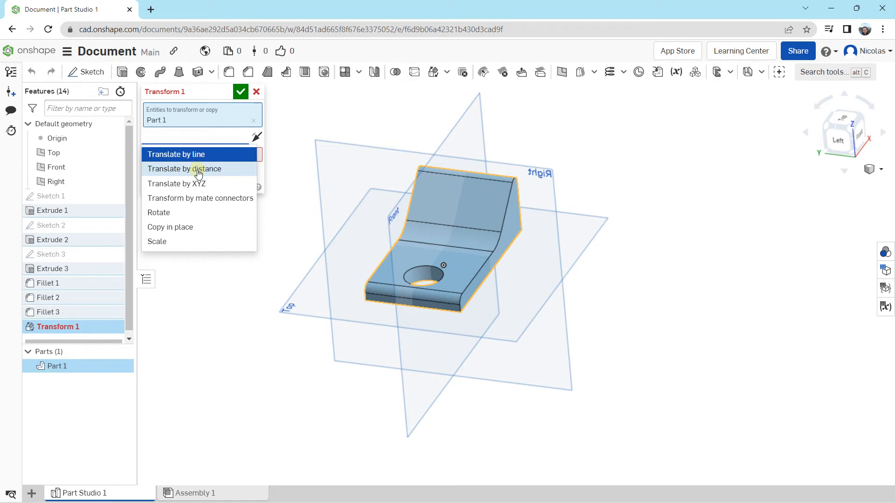
pyautogui.click(198, 183)
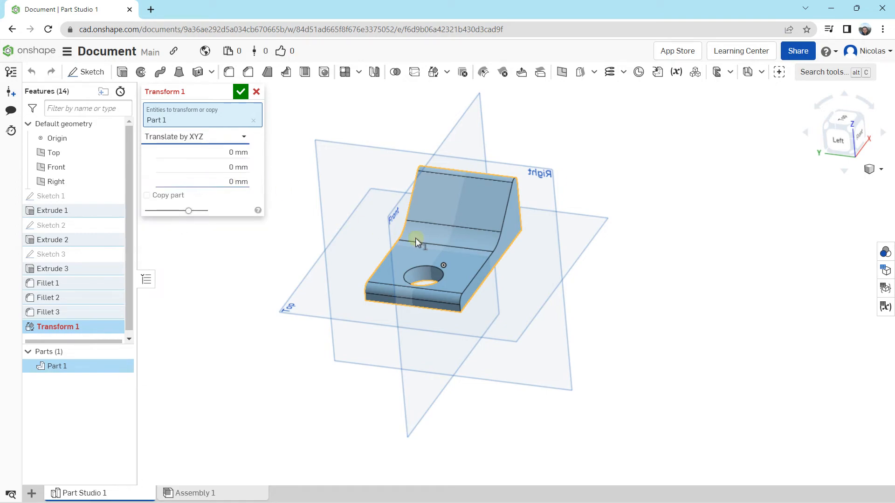
pyautogui.moveTo(402, 237); pyautogui.dragTo(272, 186)
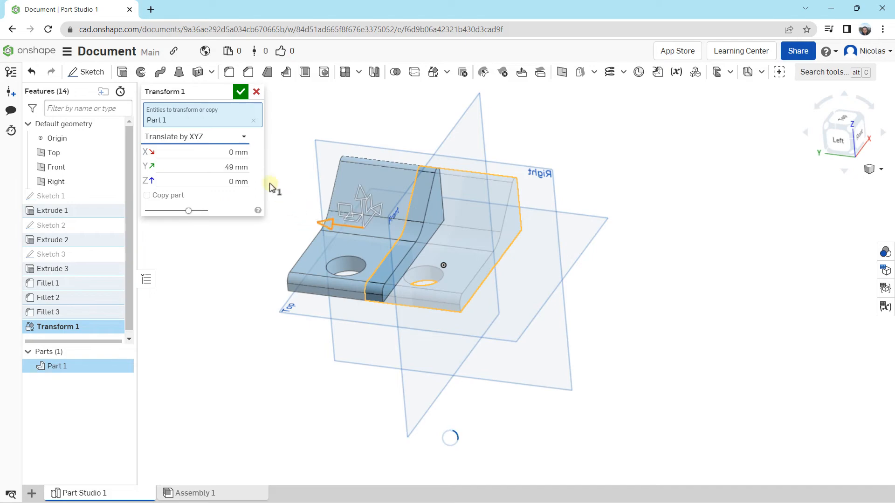
pyautogui.click(240, 91)
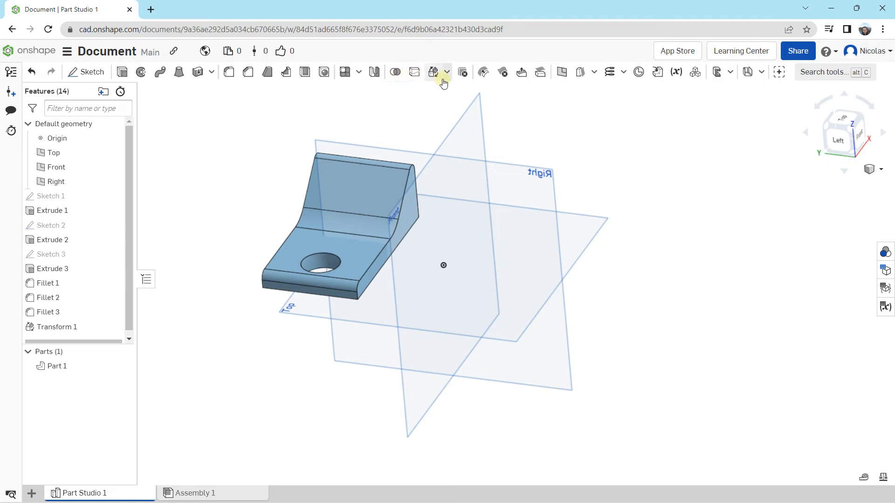
# Mirror Part 1 across the Front plane as a new part
pyautogui.click(377, 74)
pyautogui.click(187, 113)
pyautogui.click(176, 124)
pyautogui.click(348, 202)
pyautogui.click(191, 170)
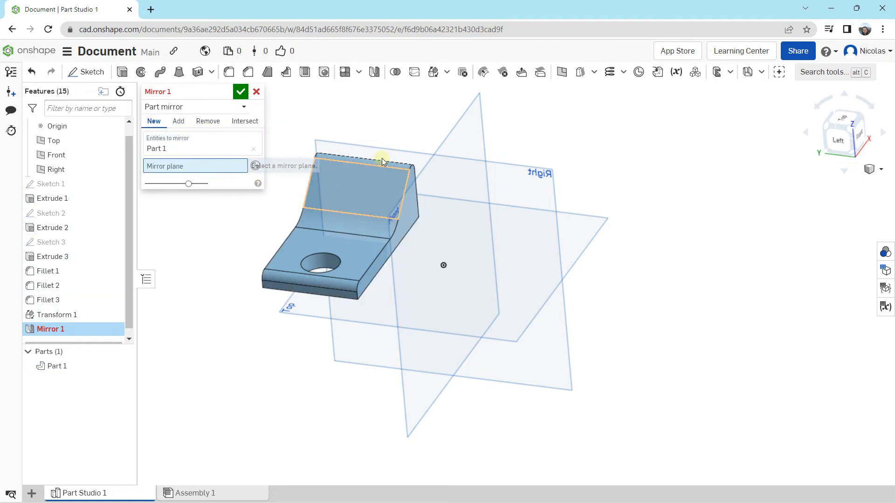
pyautogui.click(446, 195)
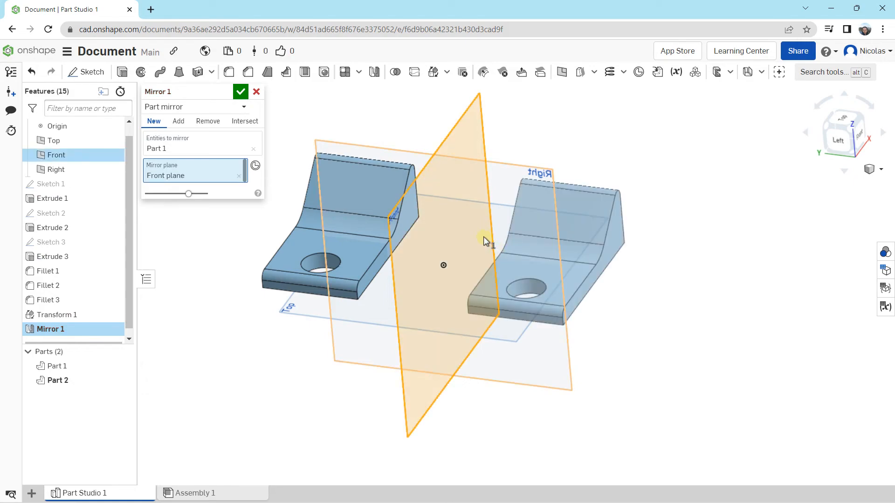
pyautogui.click(241, 93)
pyautogui.moveTo(667, 187)
pyautogui.mouseDown(button='right')
pyautogui.moveTo(656, 202)
pyautogui.moveTo(667, 180)
pyautogui.mouseUp(button='right')
pyautogui.moveTo(666, 182); pyautogui.dragTo(639, 183, button='middle')
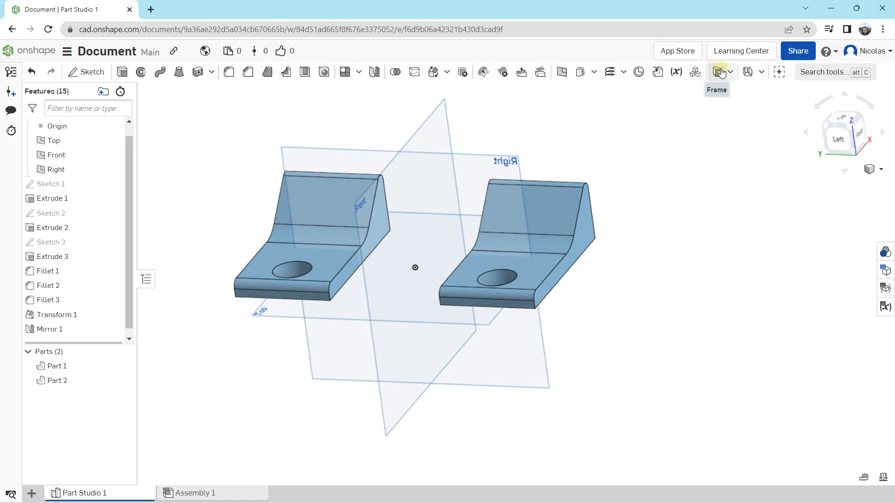
pyautogui.click(730, 72)
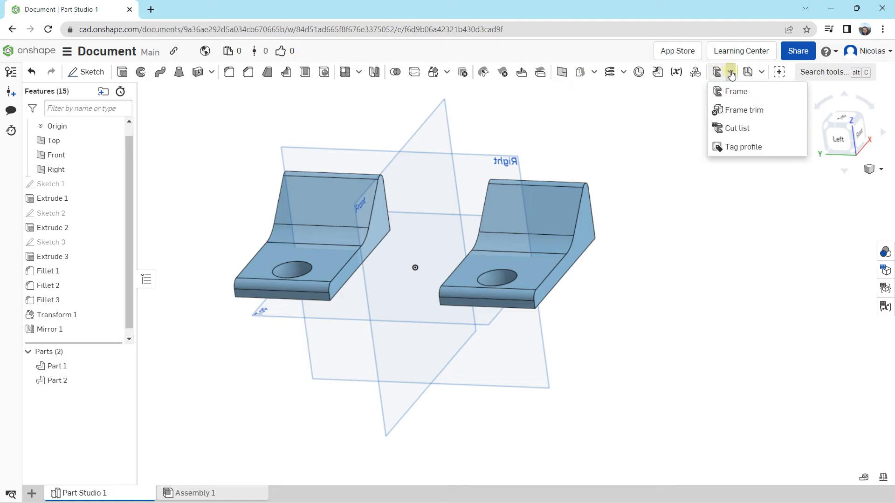
pyautogui.click(762, 72)
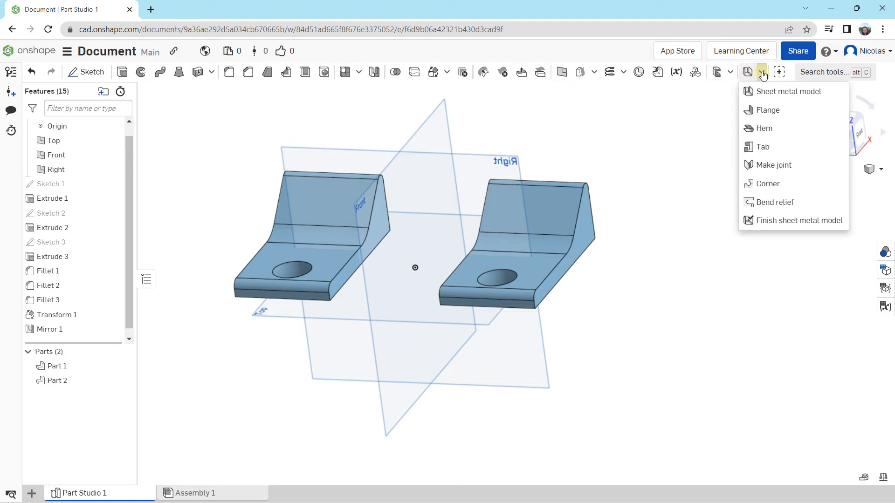
pyautogui.click(681, 121)
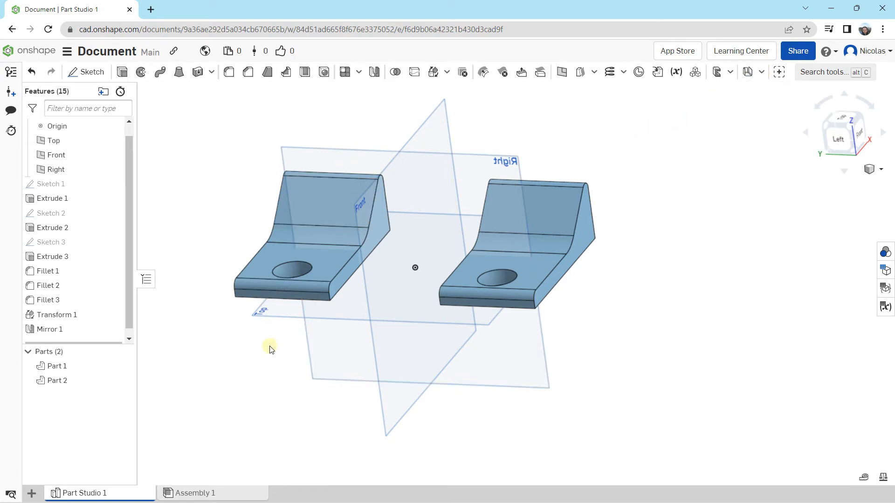
# Open Assembly 1 and insert Part 1 from Part Studio 1 into it
pyautogui.click(187, 494)
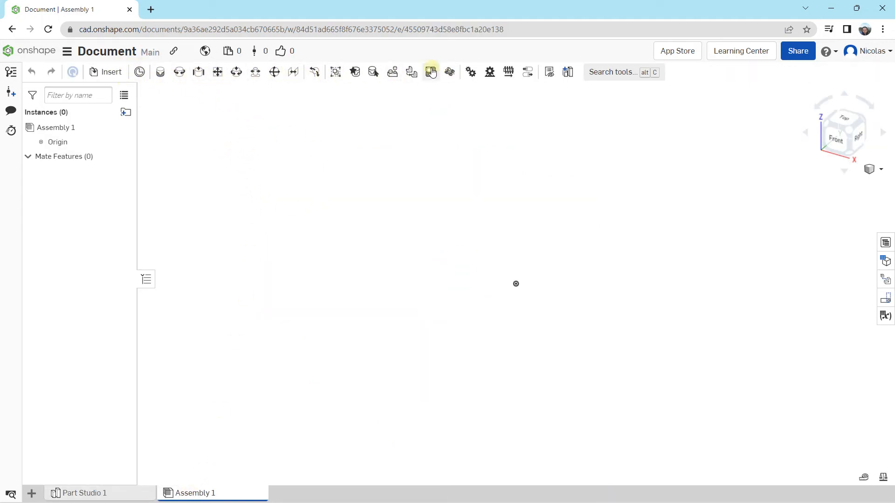
pyautogui.click(104, 76)
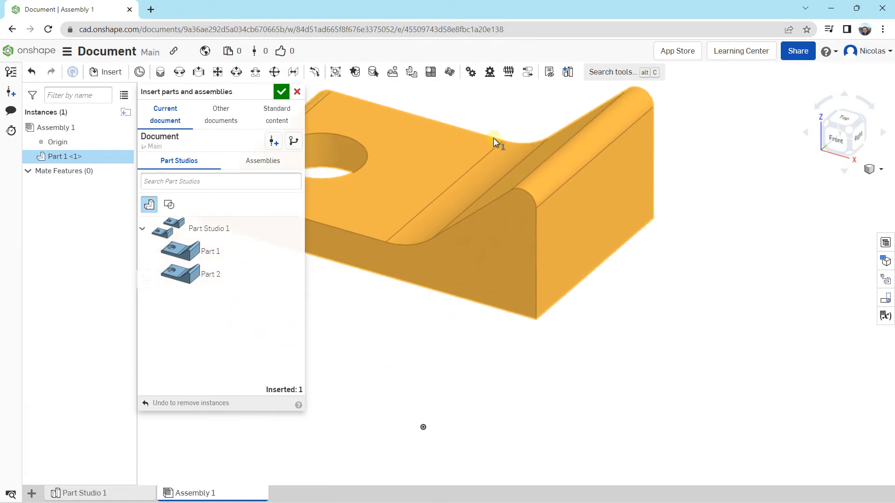
pyautogui.click(610, 133)
pyautogui.moveTo(574, 168); pyautogui.dragTo(437, 257, button='right')
# Insert Part 2 from Part Studio 1 next to Part 1 and finish inserting parts
pyautogui.click(196, 274)
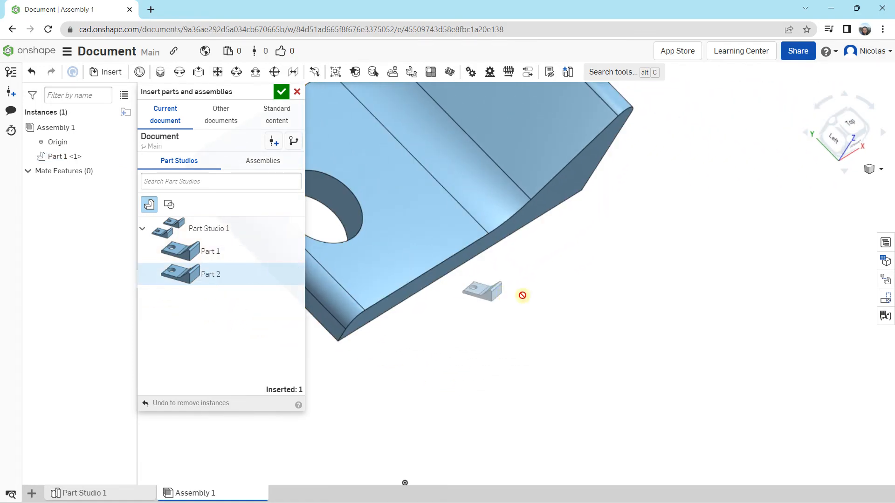
pyautogui.click(705, 338)
pyautogui.scroll(3, 657, 282)
pyautogui.scroll(-10, 657, 264)
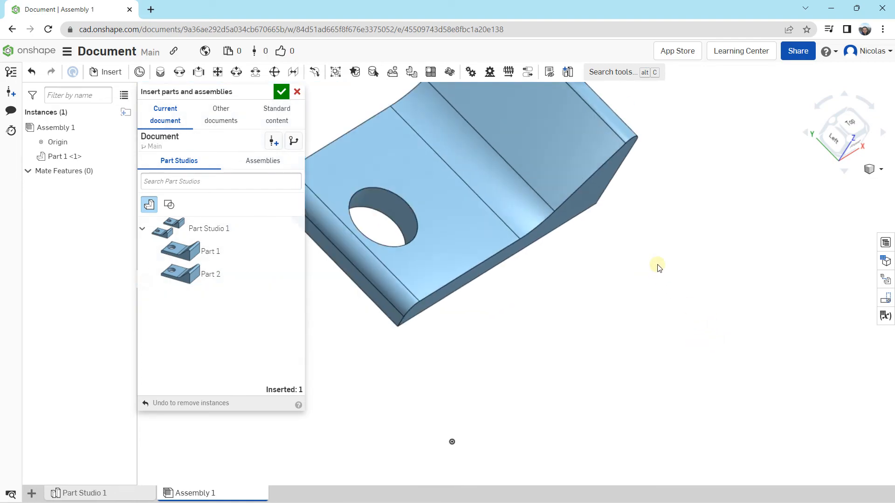
pyautogui.moveTo(665, 264); pyautogui.dragTo(614, 255, button='right')
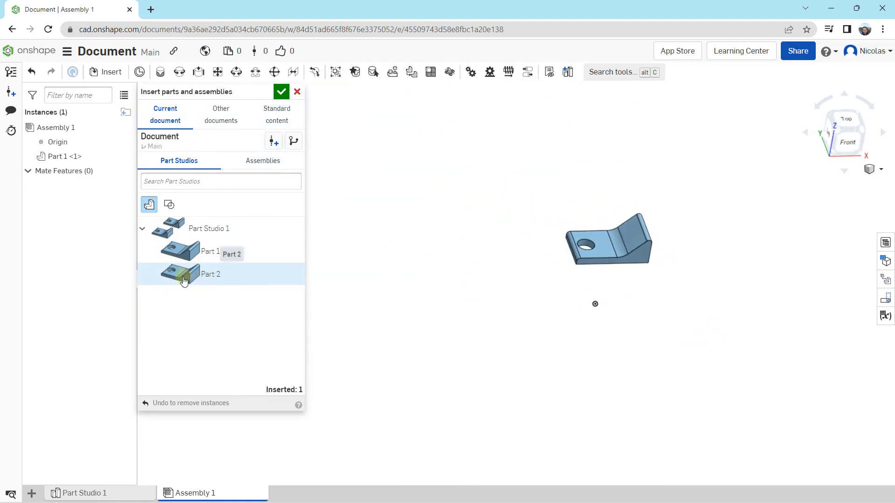
pyautogui.click(184, 281)
pyautogui.click(598, 306)
pyautogui.moveTo(567, 320)
pyautogui.mouseDown(button='right')
pyautogui.moveTo(549, 353)
pyautogui.moveTo(517, 334)
pyautogui.moveTo(555, 330)
pyautogui.mouseUp(button='right')
pyautogui.scroll(5, 590, 312)
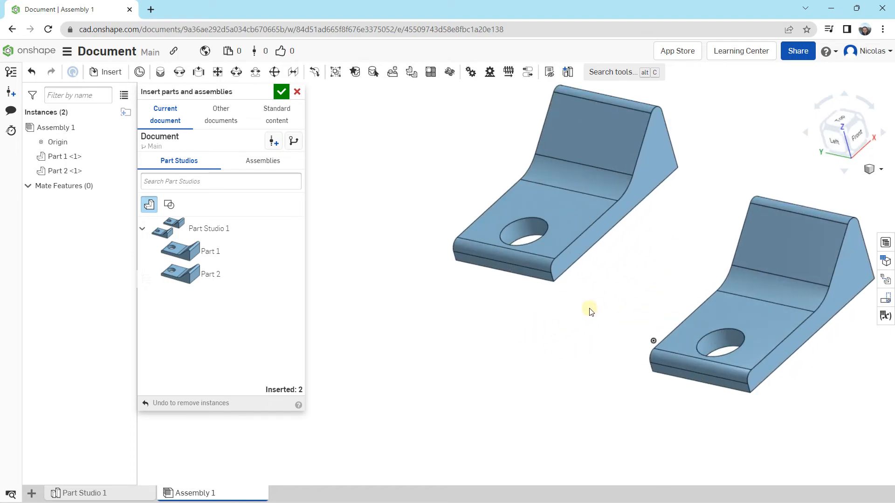
pyautogui.moveTo(716, 281); pyautogui.dragTo(793, 223, button='right')
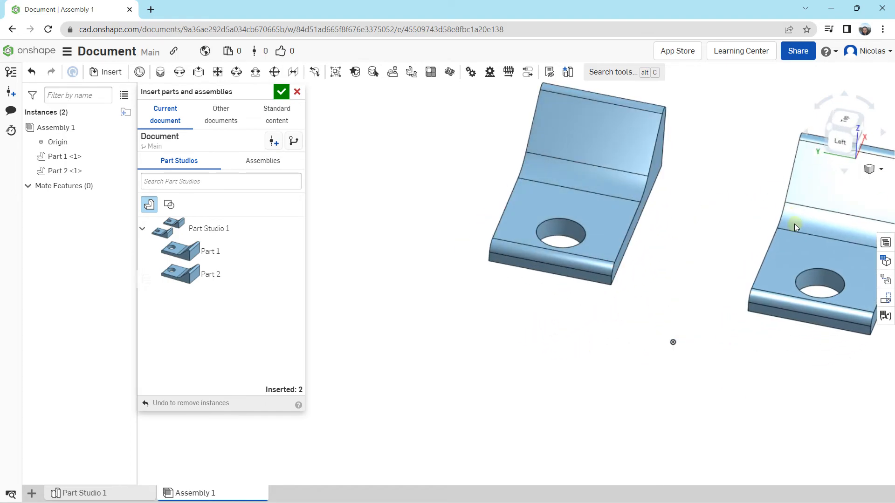
pyautogui.moveTo(671, 258); pyautogui.dragTo(632, 251, button='right')
pyautogui.click(281, 92)
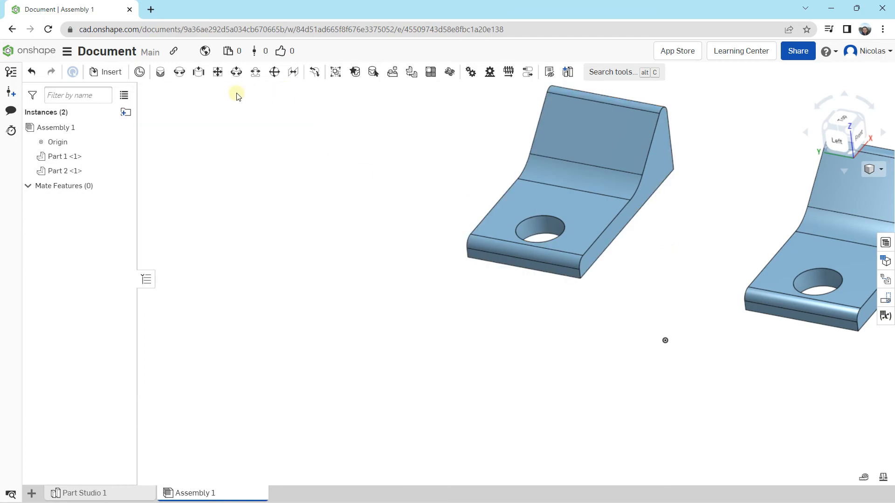
pyautogui.moveTo(585, 195); pyautogui.dragTo(391, 228, button='middle')
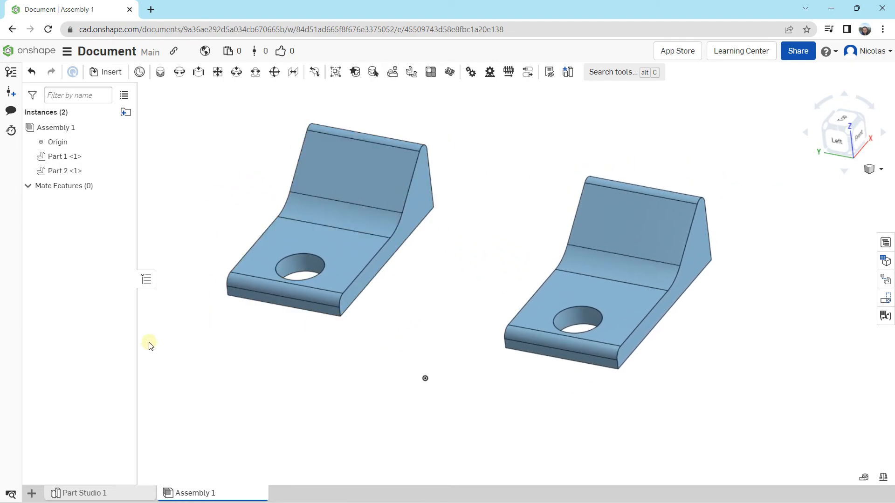
# Return to Part Studio 1 and examine the filleted part and its mirrored copy from several angles and up close
pyautogui.click(84, 492)
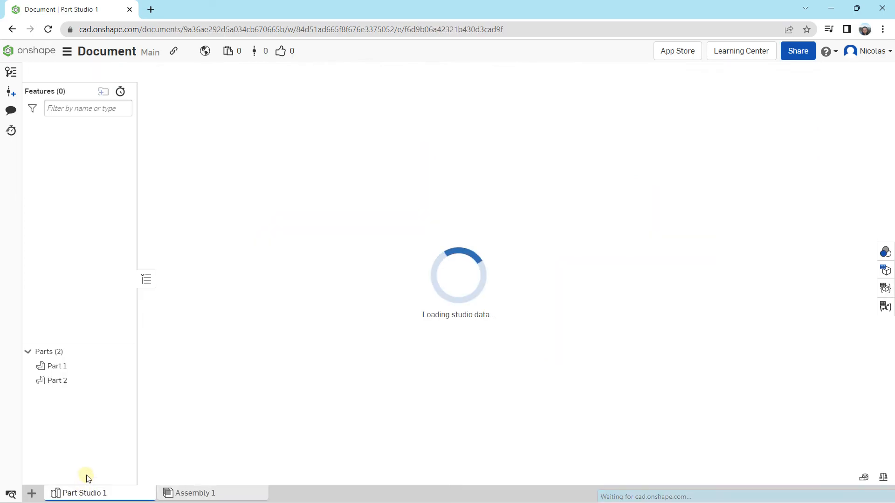
pyautogui.moveTo(478, 223); pyautogui.dragTo(494, 213, button='right')
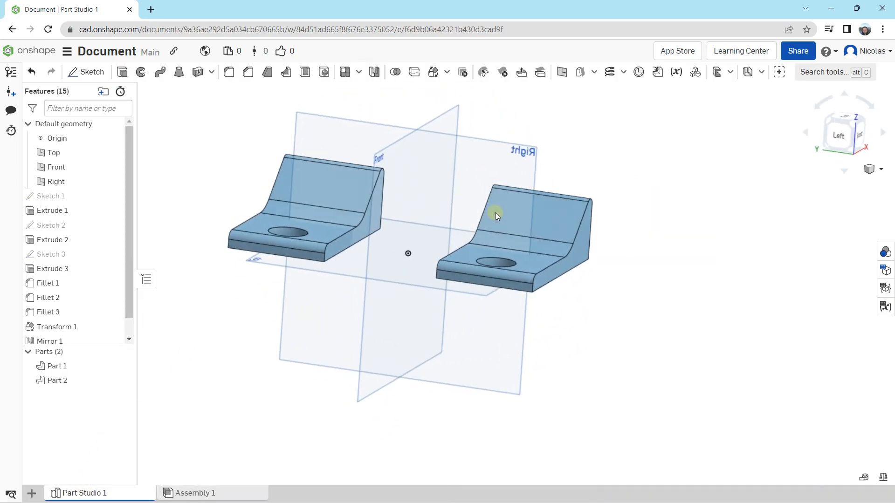
pyautogui.moveTo(318, 147); pyautogui.dragTo(329, 182, button='middle')
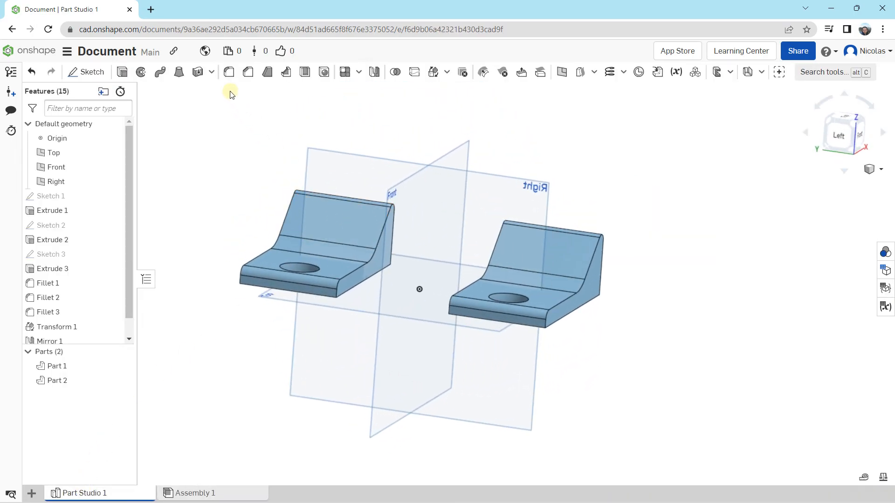
pyautogui.moveTo(283, 168)
pyautogui.mouseDown(button='right')
pyautogui.moveTo(260, 184)
pyautogui.moveTo(276, 172)
pyautogui.moveTo(274, 181)
pyautogui.moveTo(270, 170)
pyautogui.moveTo(287, 172)
pyautogui.mouseUp(button='right')
pyautogui.moveTo(400, 127)
pyautogui.mouseDown(button='right')
pyautogui.moveTo(407, 130)
pyautogui.moveTo(387, 131)
pyautogui.mouseUp(button='right')
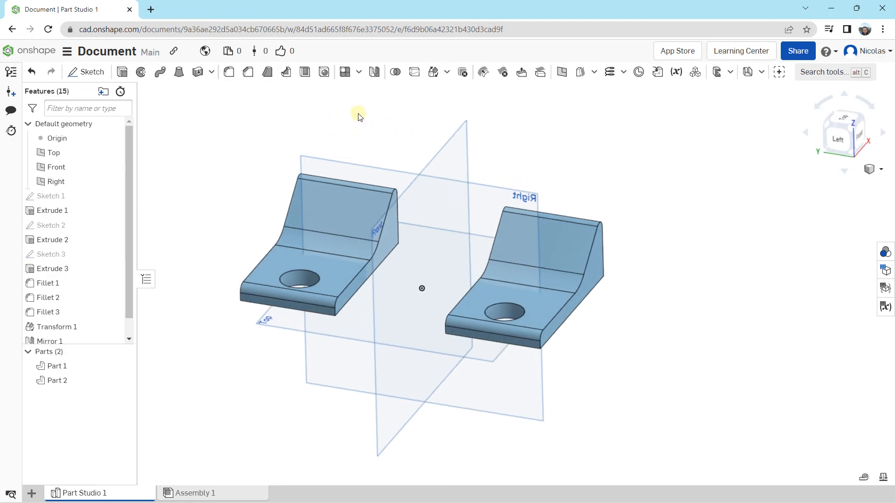
pyautogui.moveTo(356, 133); pyautogui.dragTo(359, 132, button='right')
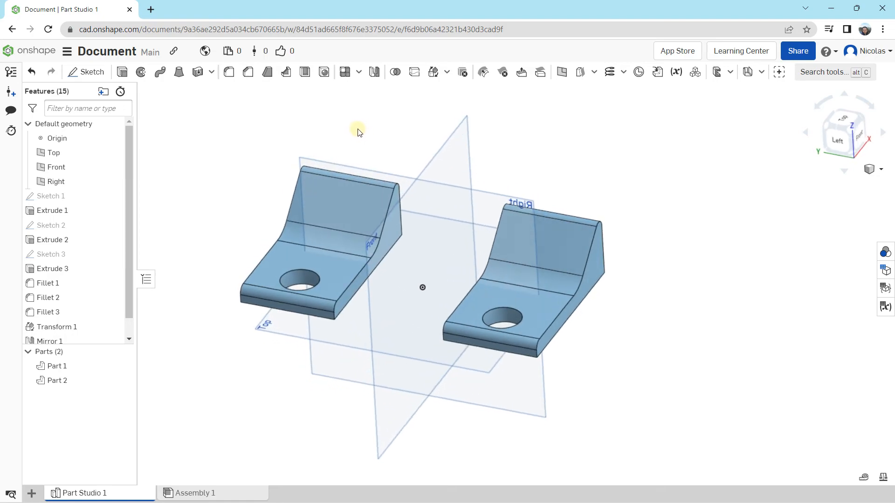
pyautogui.scroll(3, 359, 135)
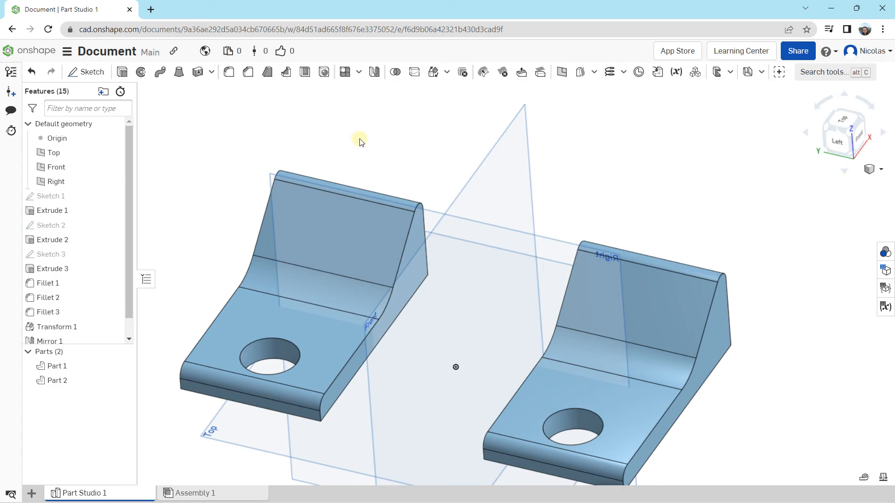
pyautogui.moveTo(372, 143)
pyautogui.mouseDown(button='right')
pyautogui.moveTo(385, 116)
pyautogui.moveTo(411, 113)
pyautogui.moveTo(362, 125)
pyautogui.moveTo(358, 144)
pyautogui.moveTo(356, 128)
pyautogui.moveTo(364, 131)
pyautogui.mouseUp(button='right')
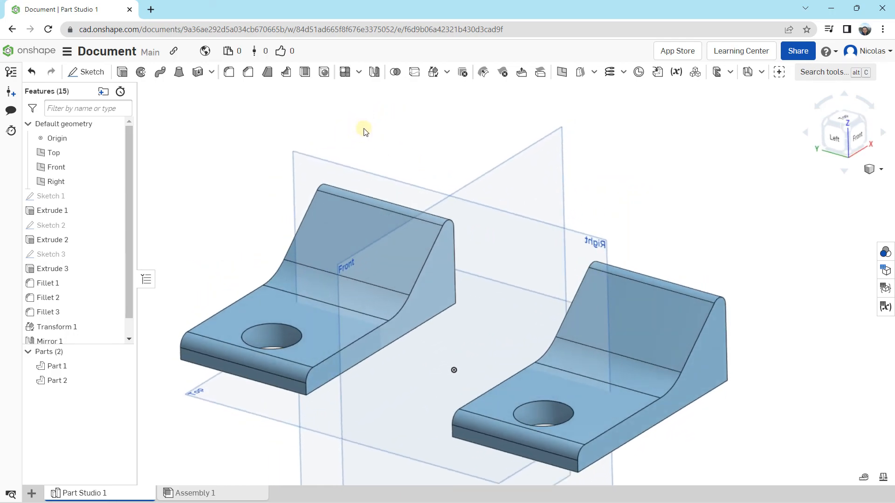
pyautogui.moveTo(379, 117); pyautogui.dragTo(387, 91, button='middle')
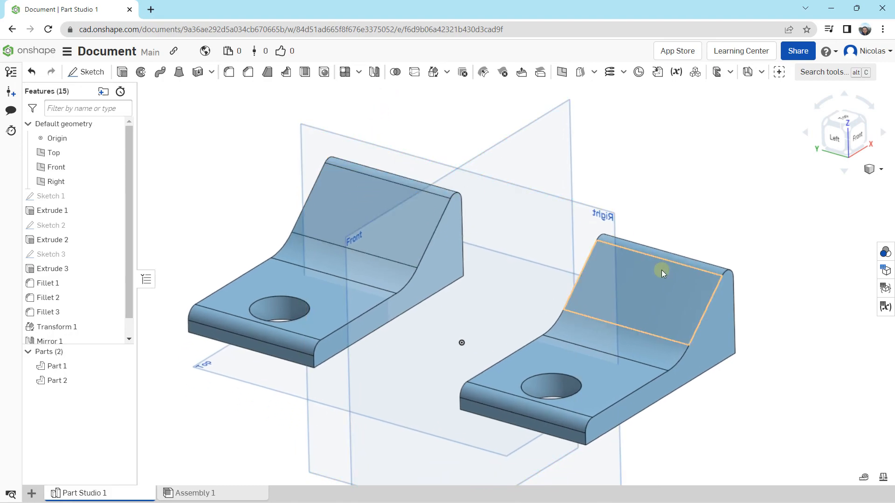
pyautogui.scroll(4, 457, 189)
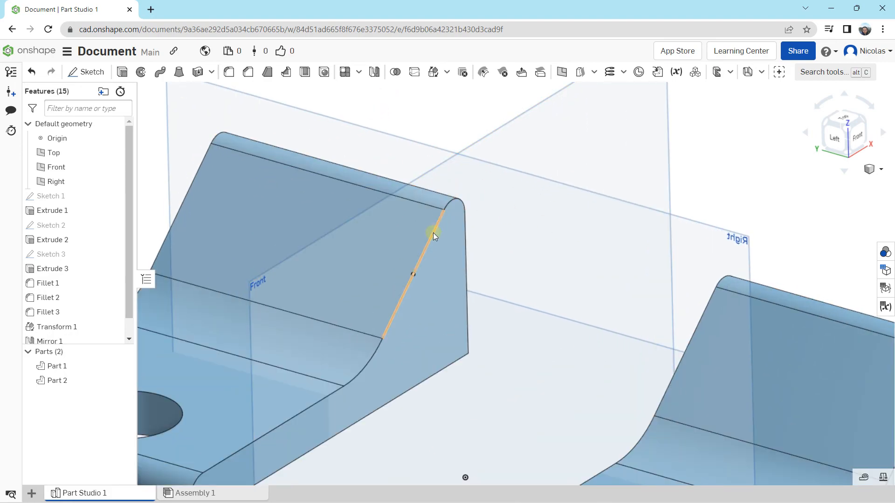
pyautogui.moveTo(365, 206); pyautogui.dragTo(468, 146, button='middle')
pyautogui.moveTo(467, 147); pyautogui.dragTo(487, 208, button='right')
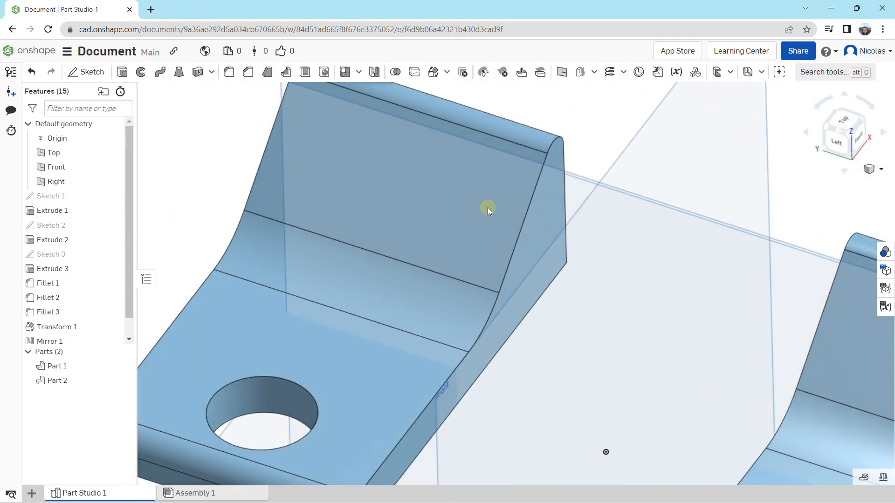
pyautogui.scroll(4, 452, 186)
pyautogui.scroll(-8, 452, 185)
pyautogui.moveTo(448, 181); pyautogui.dragTo(407, 163, button='right')
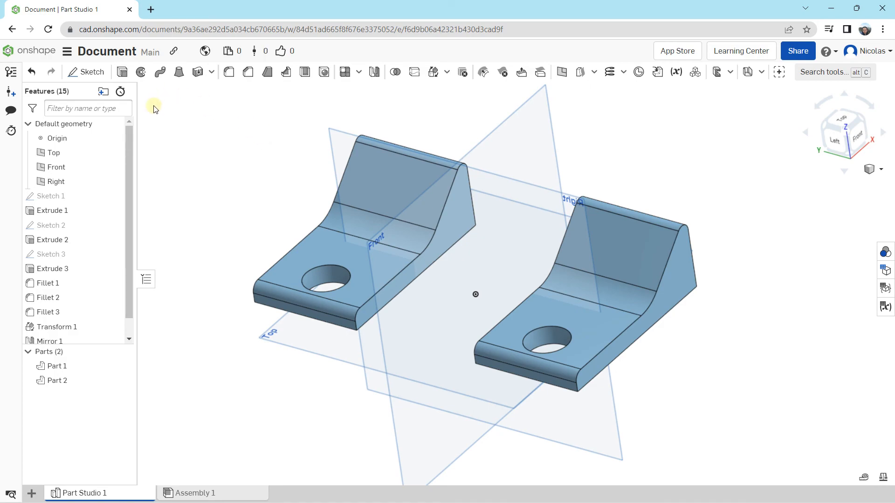
# Go to the documents list, reopen the saved document and view its two parts
pyautogui.click(31, 53)
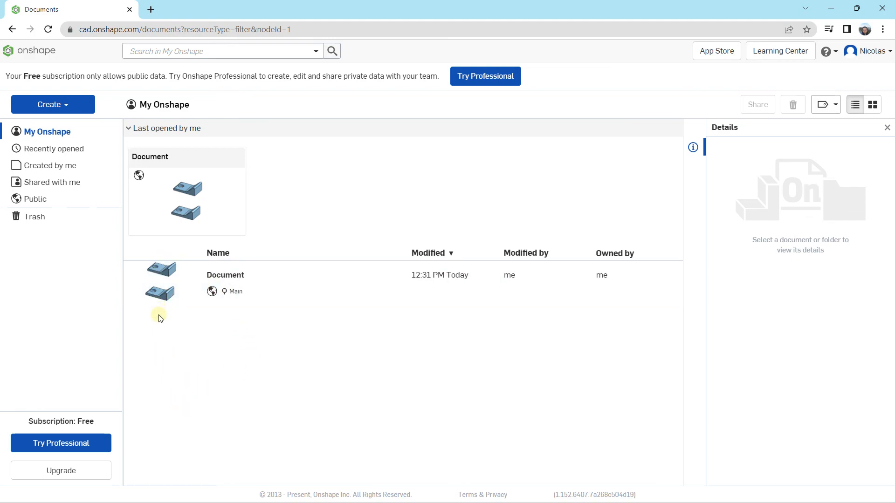
pyautogui.doubleClick(170, 277)
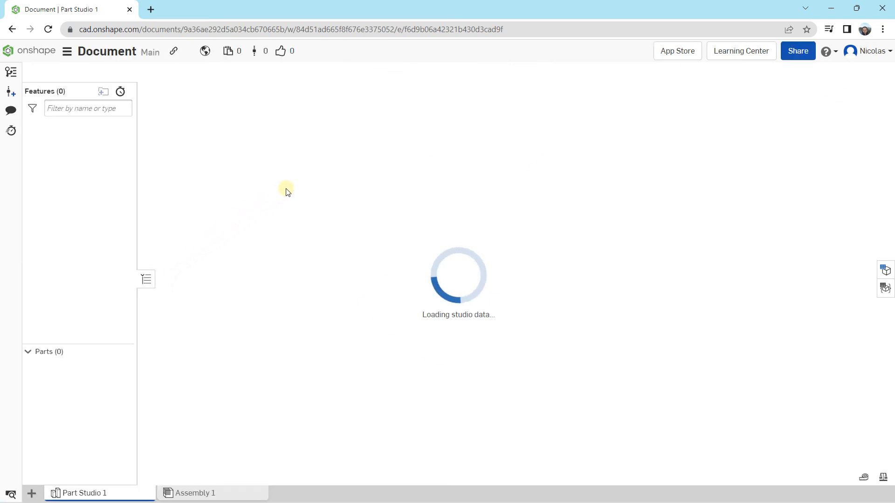
pyautogui.moveTo(328, 247); pyautogui.dragTo(373, 254, button='right')
pyautogui.moveTo(373, 254); pyautogui.dragTo(305, 239, button='middle')
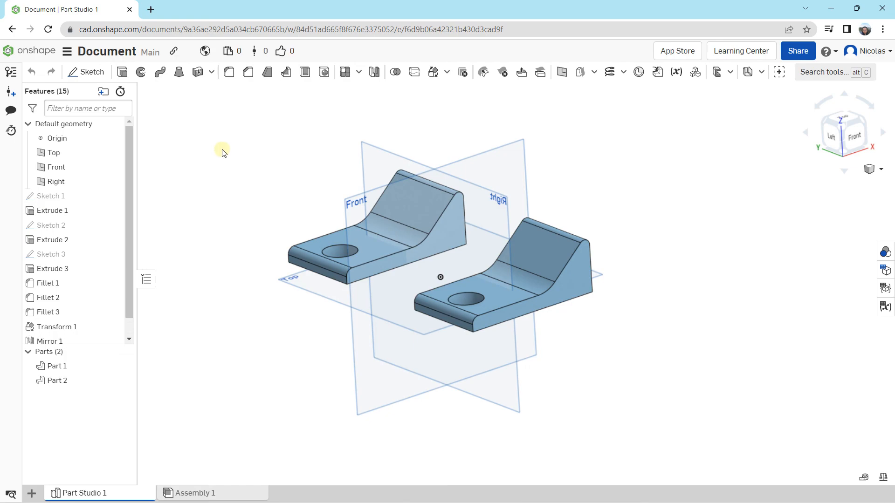
pyautogui.moveTo(223, 153); pyautogui.dragTo(224, 159, button='right')
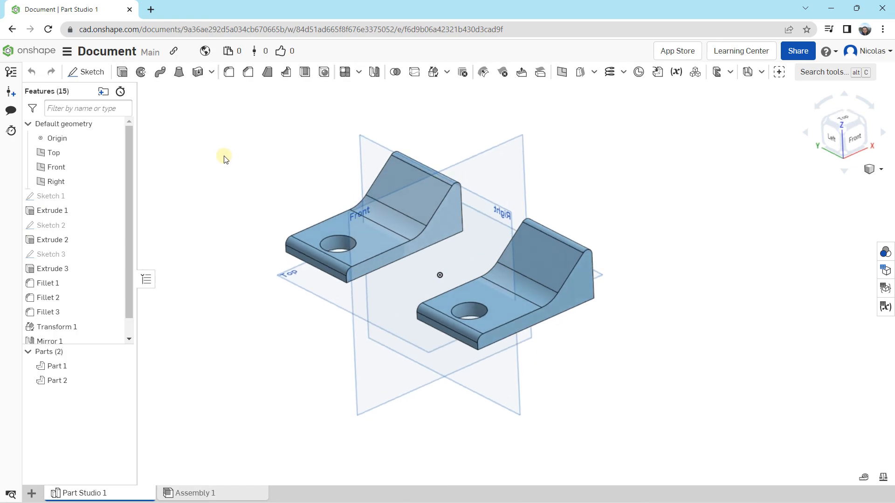
pyautogui.scroll(-2, 224, 160)
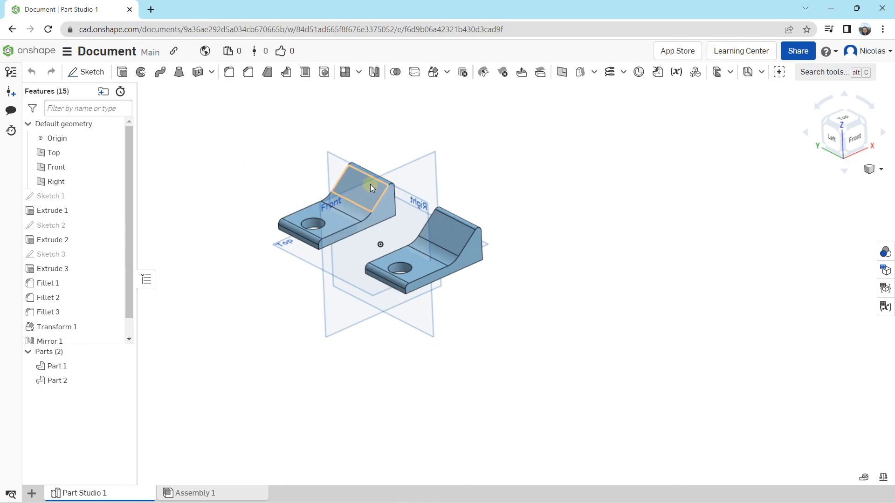
pyautogui.scroll(2, 363, 185)
pyautogui.scroll(-1, 361, 184)
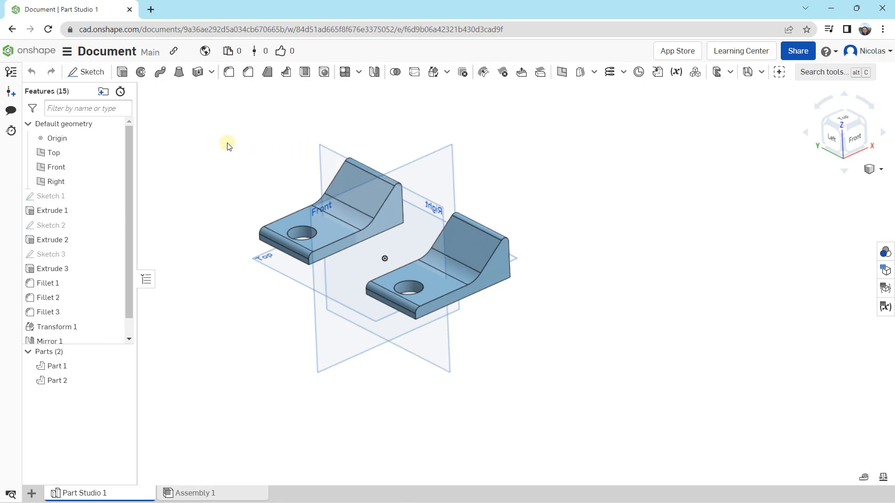
pyautogui.moveTo(208, 131); pyautogui.dragTo(216, 129, button='middle')
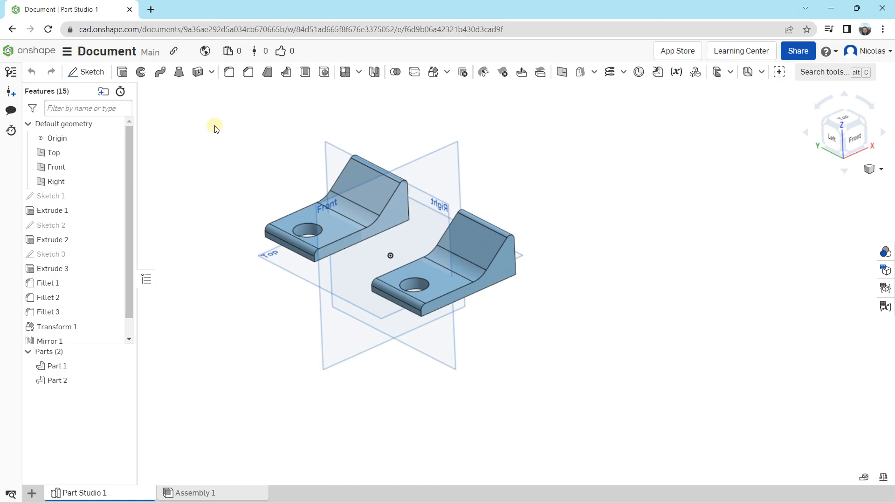